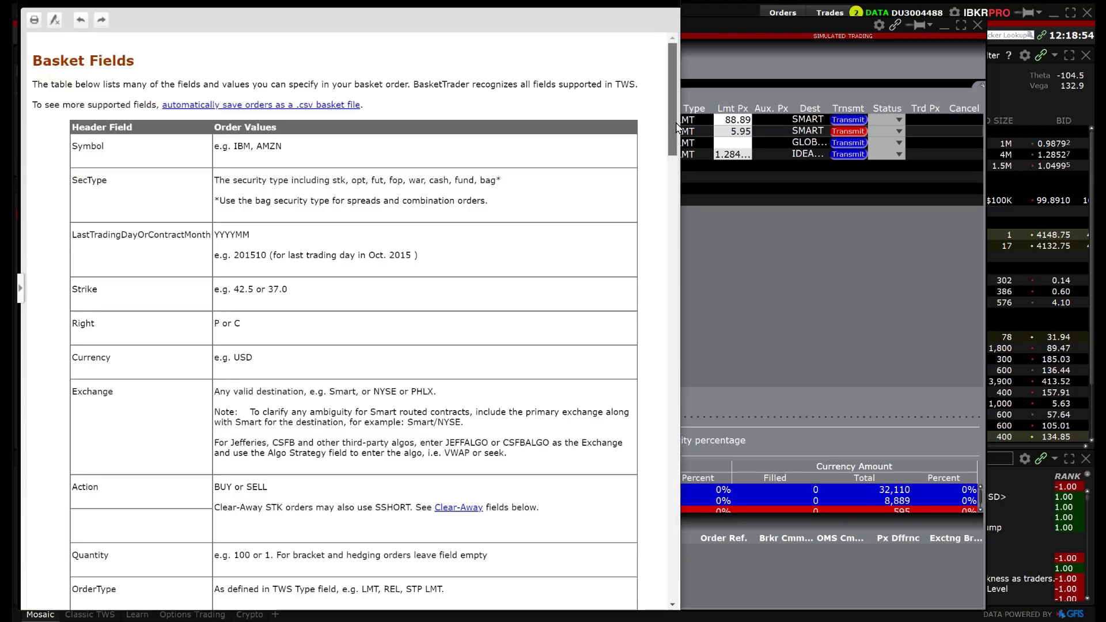
# Scroll down the BasketTrader help page to the Basket Fields header-field table.
pyautogui.scroll(-2, 677, 144)
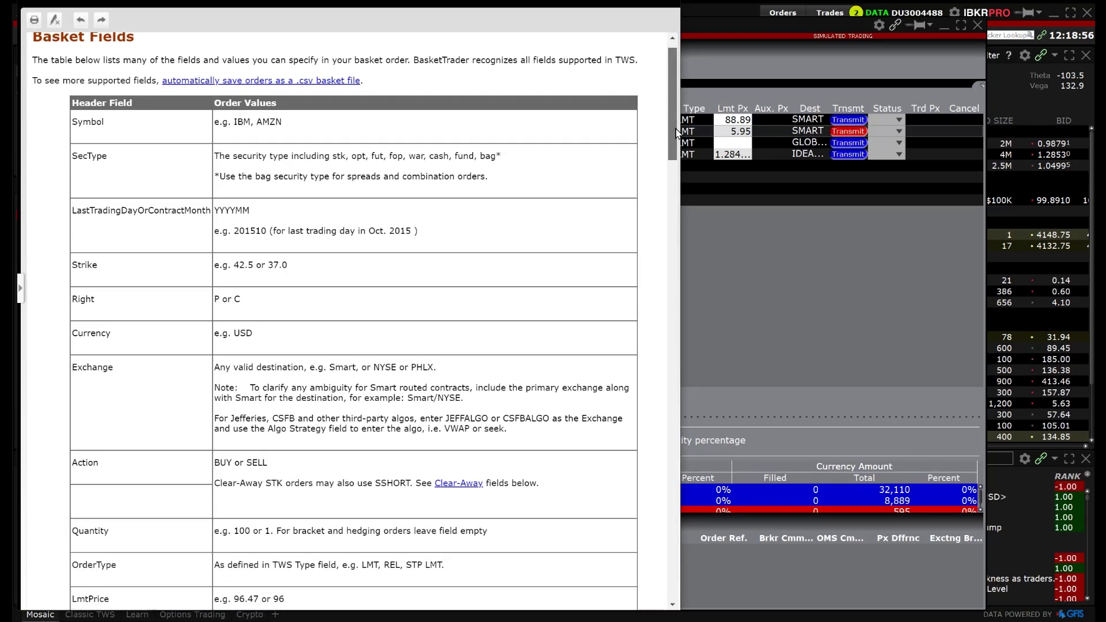
# Drag down through the rest of the Basket Fields help page to finish reading it.
pyautogui.moveTo(677, 148); pyautogui.dragTo(663, 609)
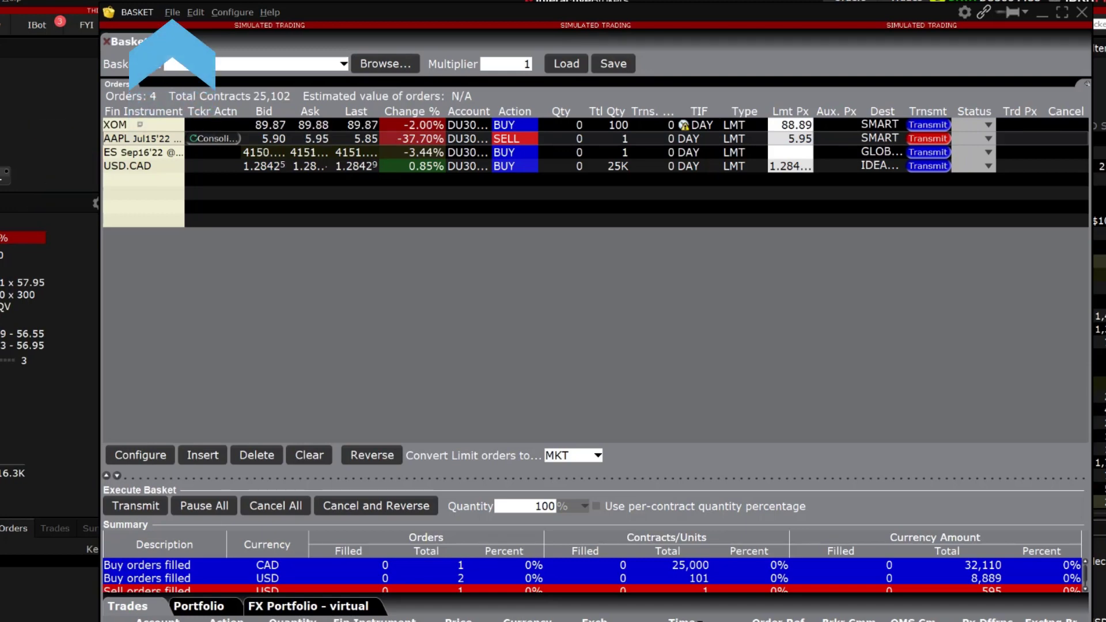
# Save the four-order basket to the BasketTrader folder as 'Basket Template'.
pyautogui.click(174, 17)
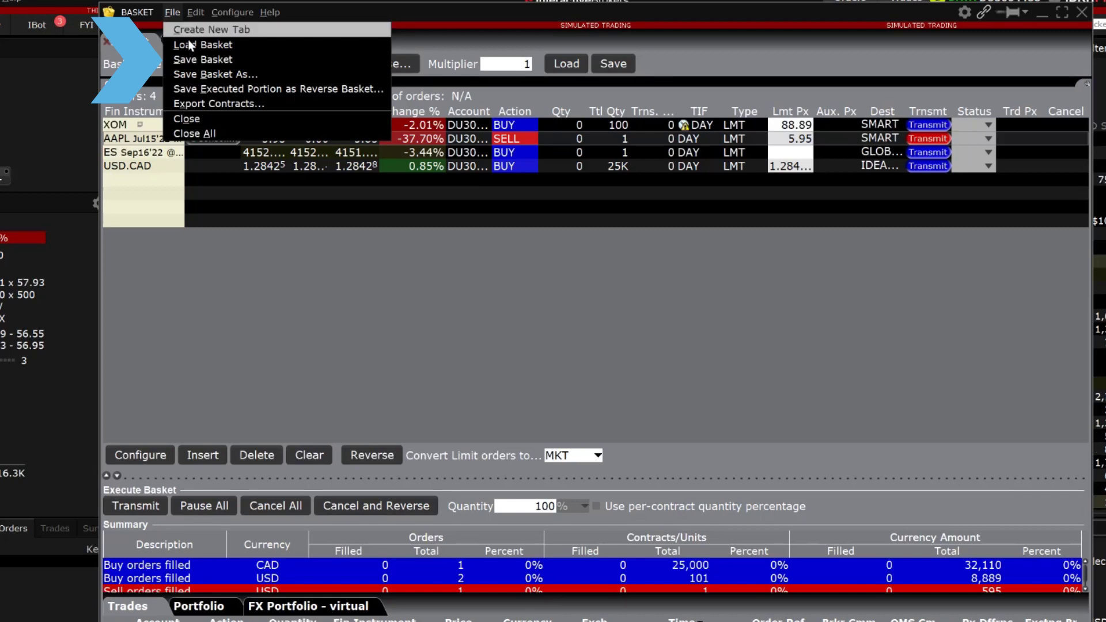
pyautogui.click(198, 60)
pyautogui.write('Ba')
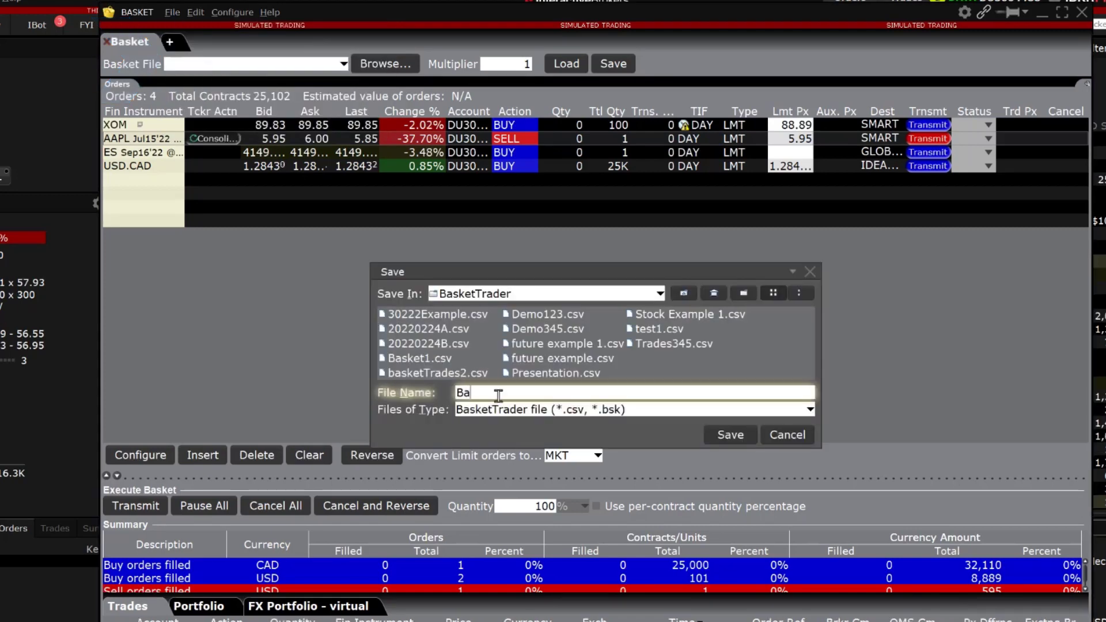
pyautogui.write('sket Te')
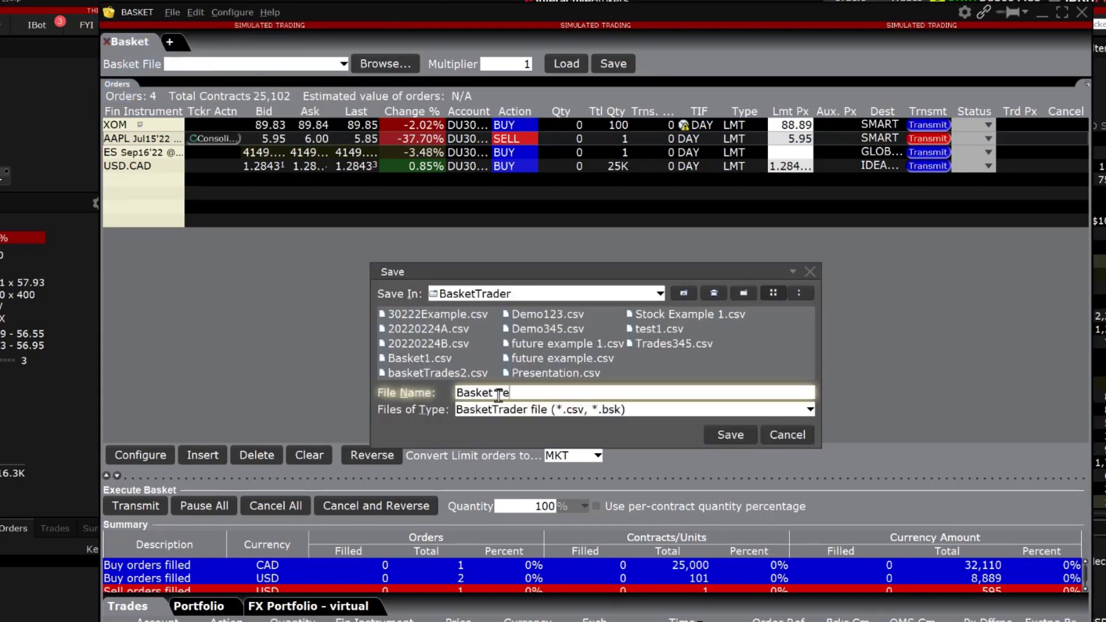
pyautogui.write('mplate')
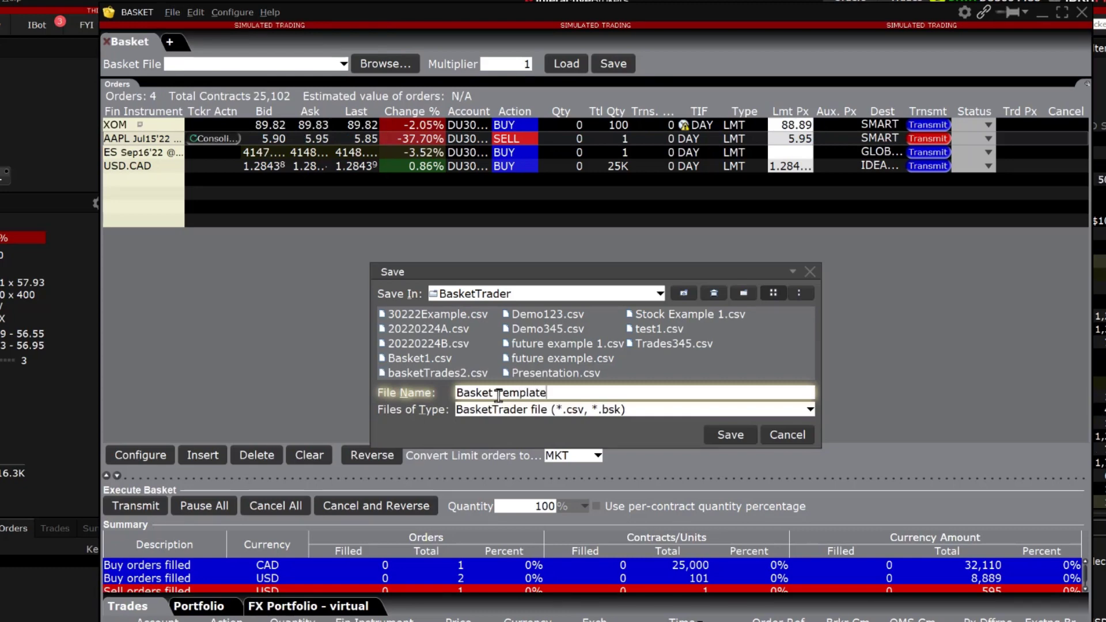
pyautogui.click(725, 436)
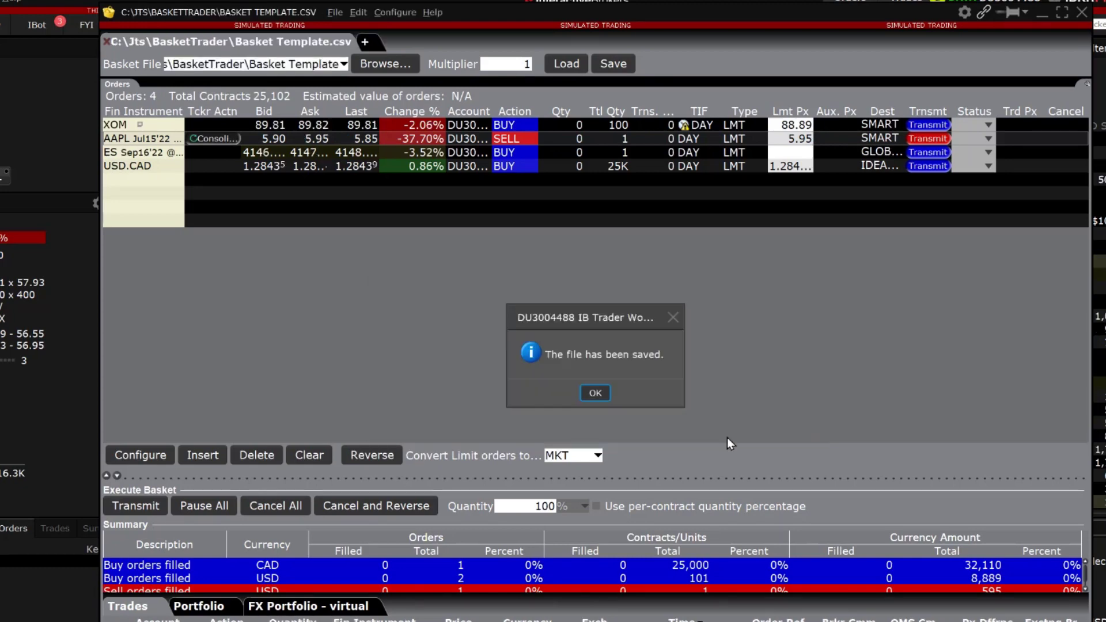
# Dismiss the basket-file-saved confirmation.
pyautogui.click(597, 389)
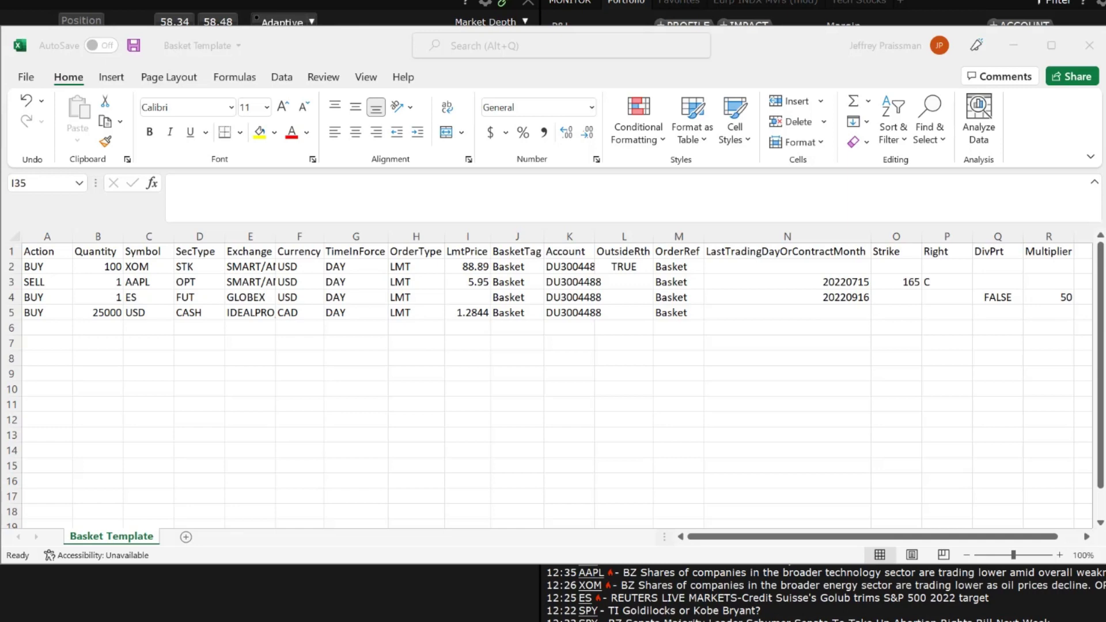
# Save a copy of the workbook as the CSV file BasketTrades1.
pyautogui.click(26, 77)
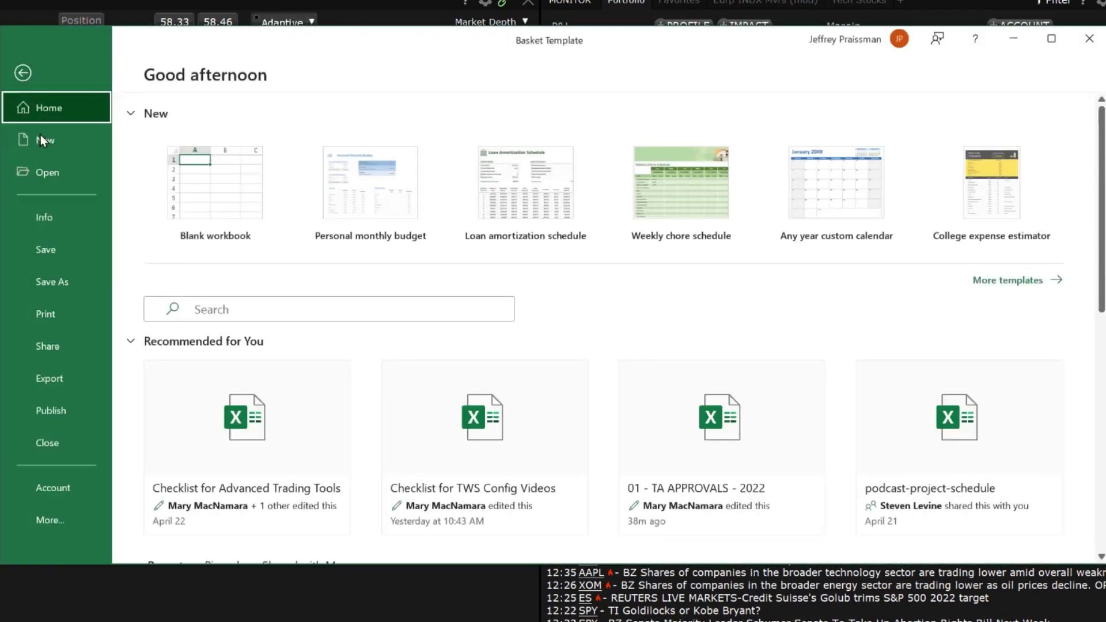
pyautogui.click(54, 277)
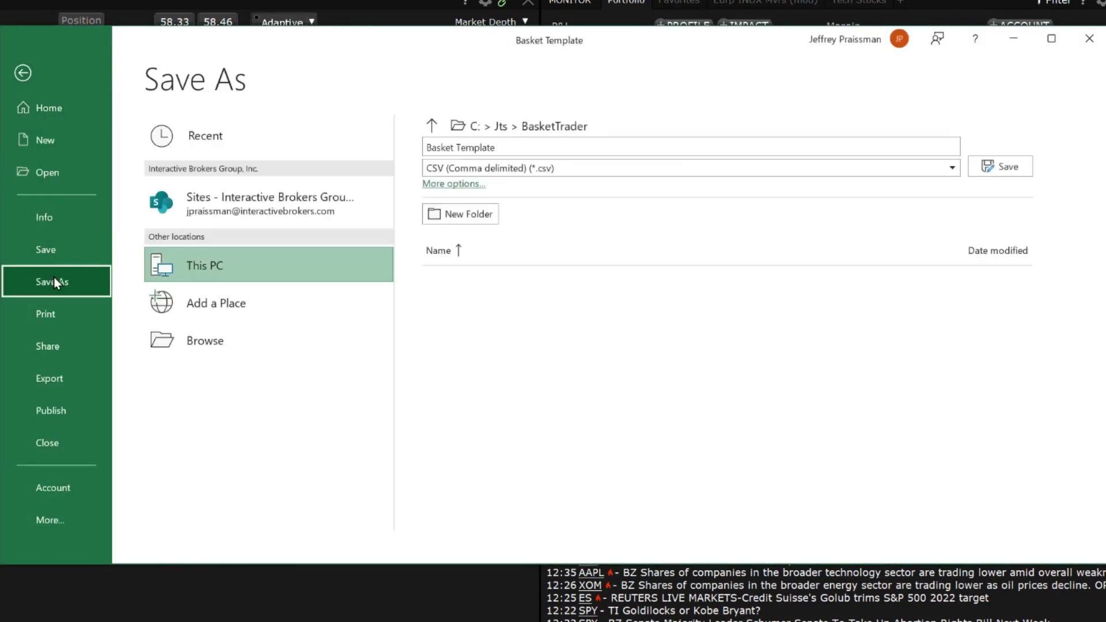
pyautogui.write('Bask')
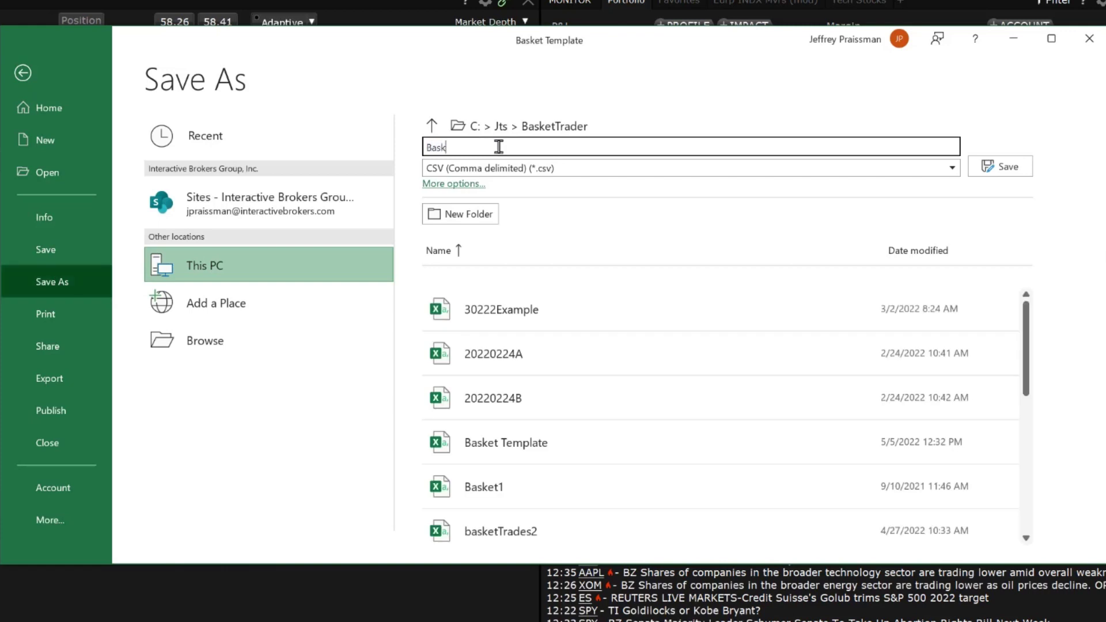
pyautogui.write('etTrades1')
pyautogui.click(985, 167)
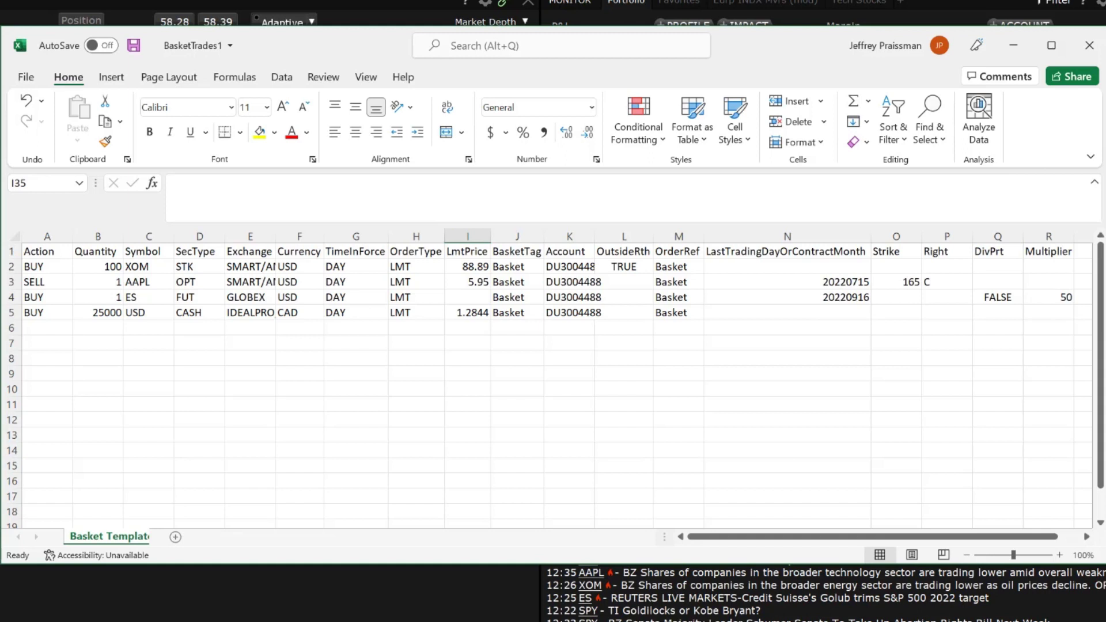
# In row 8, enter action SELL, quantity 300, symbol AAPL and security type STK.
pyautogui.click(46, 358)
pyautogui.write('SELL')
pyautogui.press('Tab')
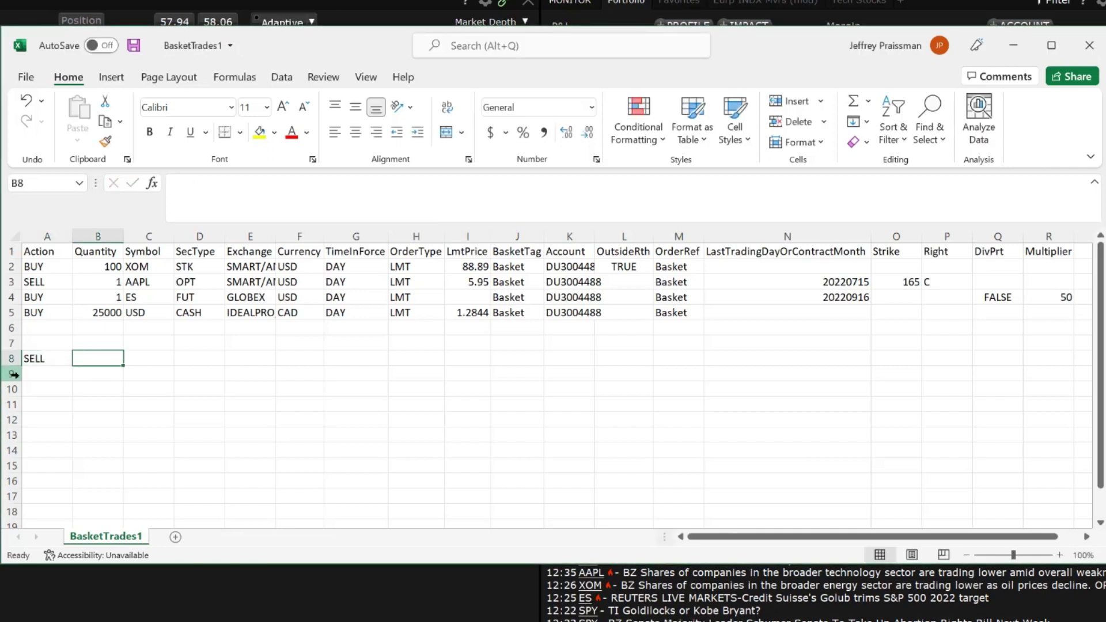
pyautogui.write('300')
pyautogui.press('Tab')
pyautogui.write('AAPL')
pyautogui.press('Tab')
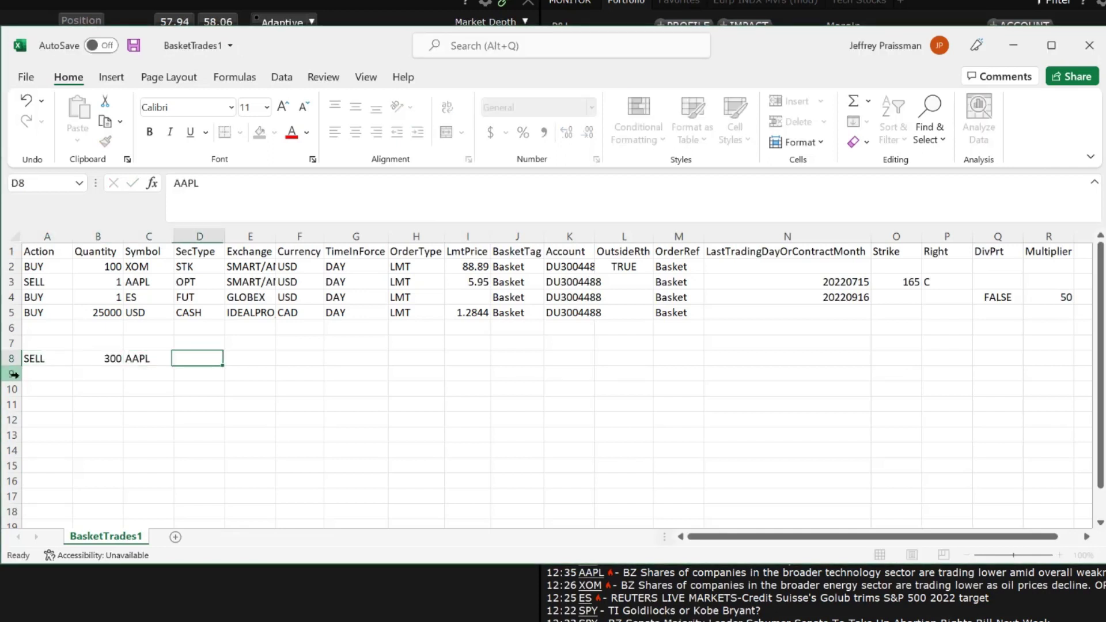
pyautogui.write('STK')
pyautogui.hotkey('ctrl', 'Return')
pyautogui.press('Tab')
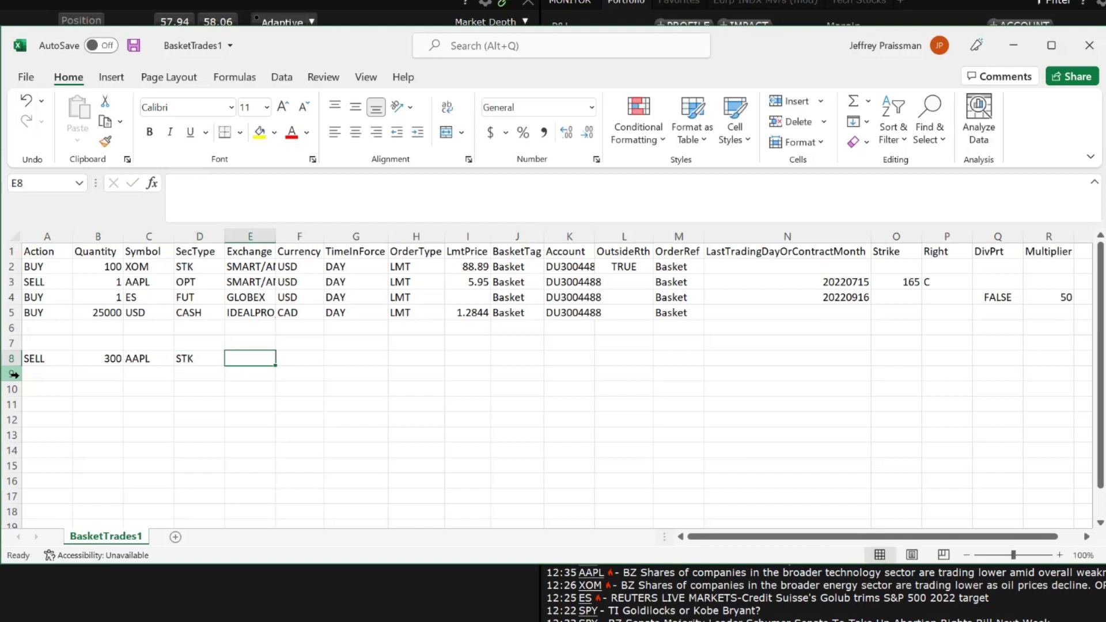
# Set row 8's exchange SMART/AMEX, currency USD, DAY, order type LMT and limit 157.45.
pyautogui.write('SMART/AMEX')
pyautogui.press('Tab')
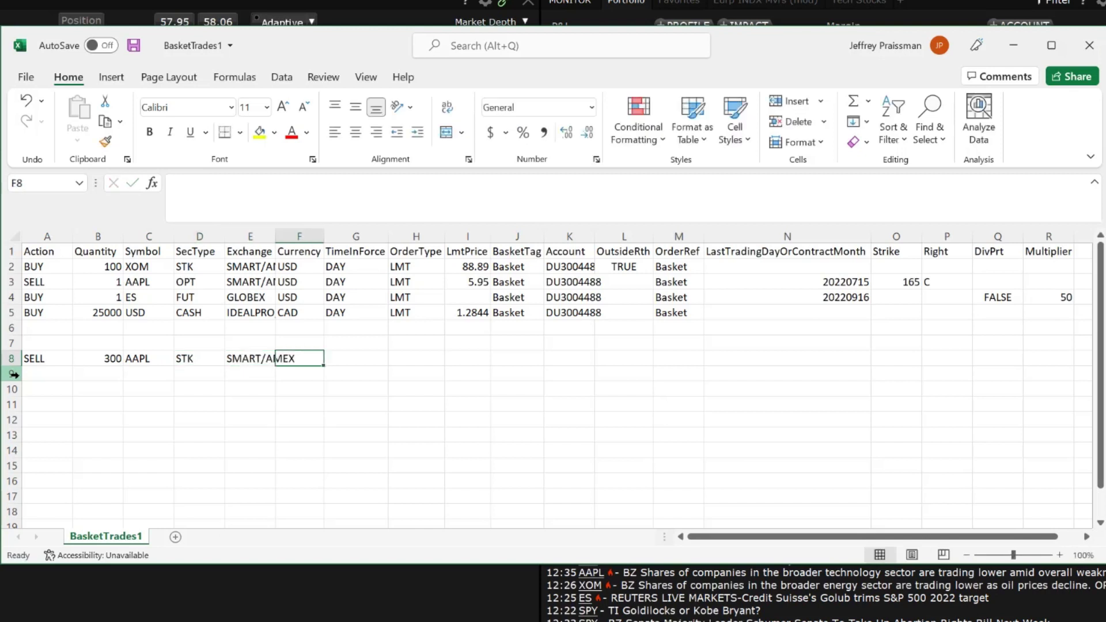
pyautogui.write('USD')
pyautogui.press('Tab')
pyautogui.write('DAY')
pyautogui.press('Tab')
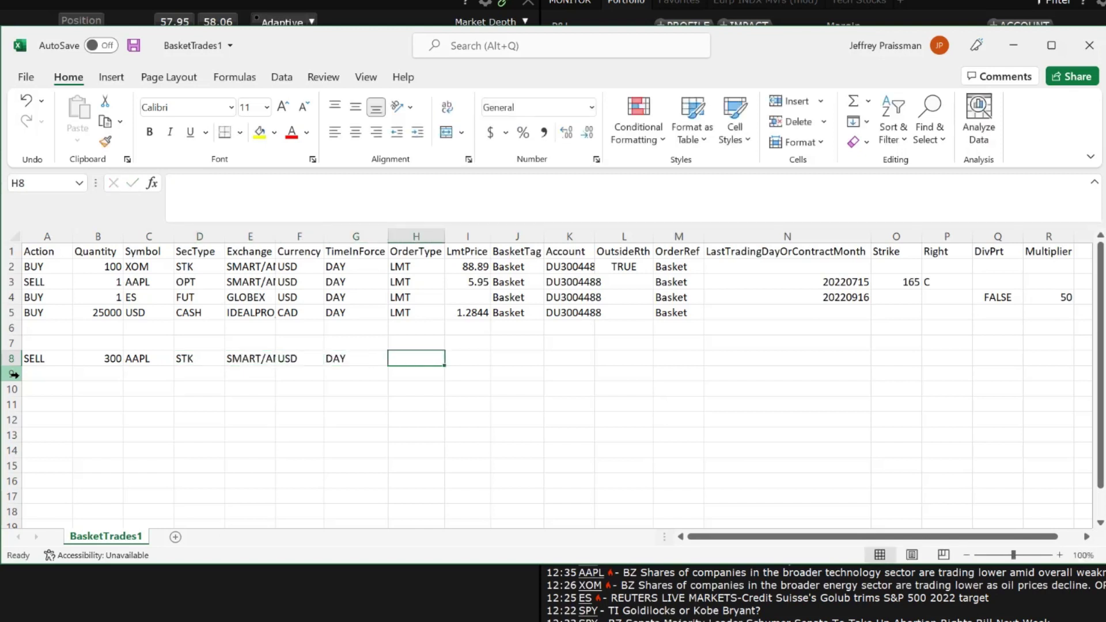
pyautogui.write('LMT')
pyautogui.press('Tab')
pyautogui.write('157.45')
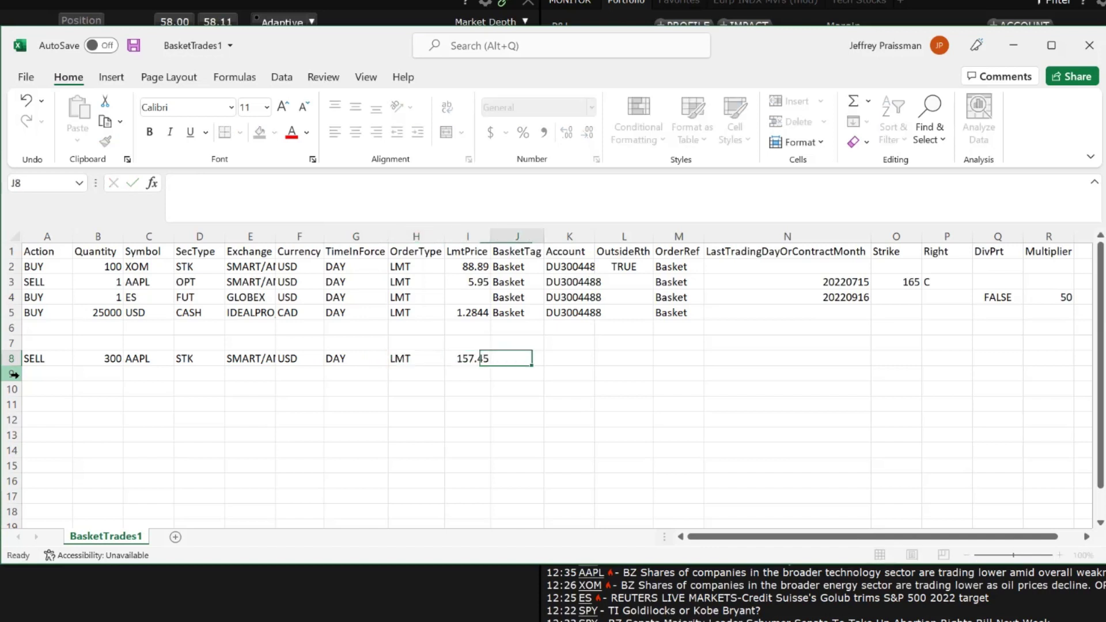
pyautogui.press('Tab')
# Complete row 8 with Basket tag, the account ID, outside-RTH TRUE and reference Basket.
pyautogui.write('Basket')
pyautogui.press('Tab')
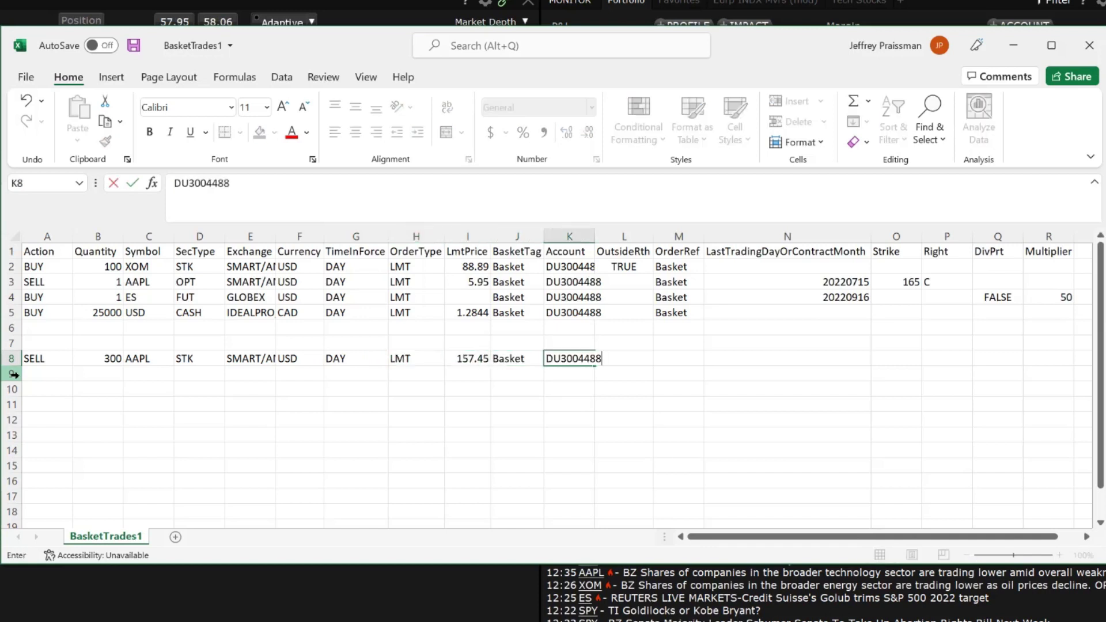
pyautogui.press('Tab')
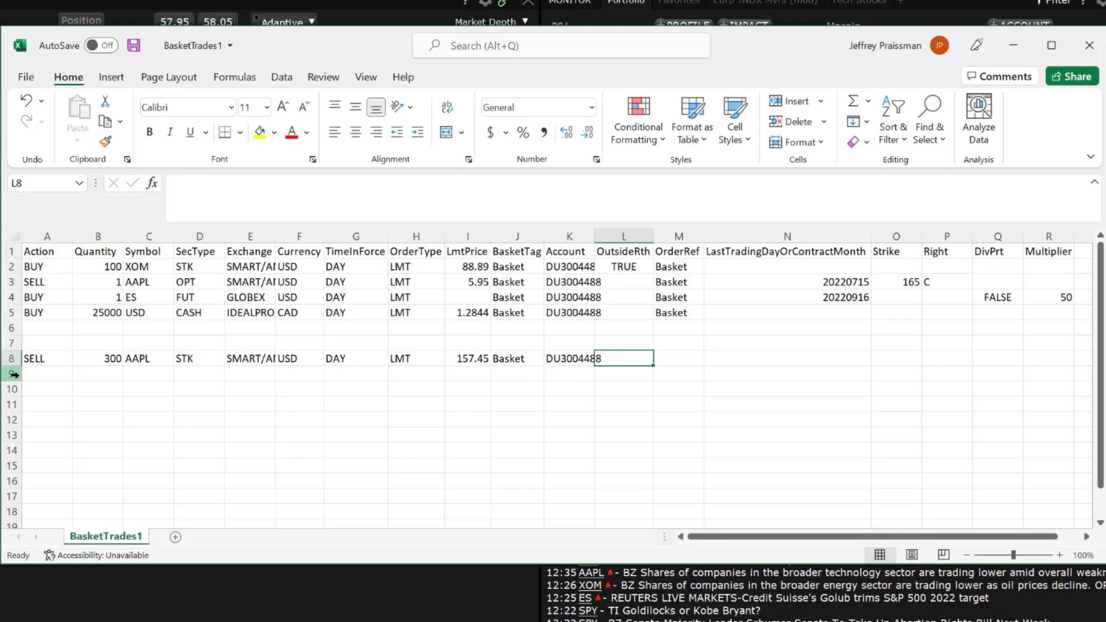
pyautogui.write('TRUE')
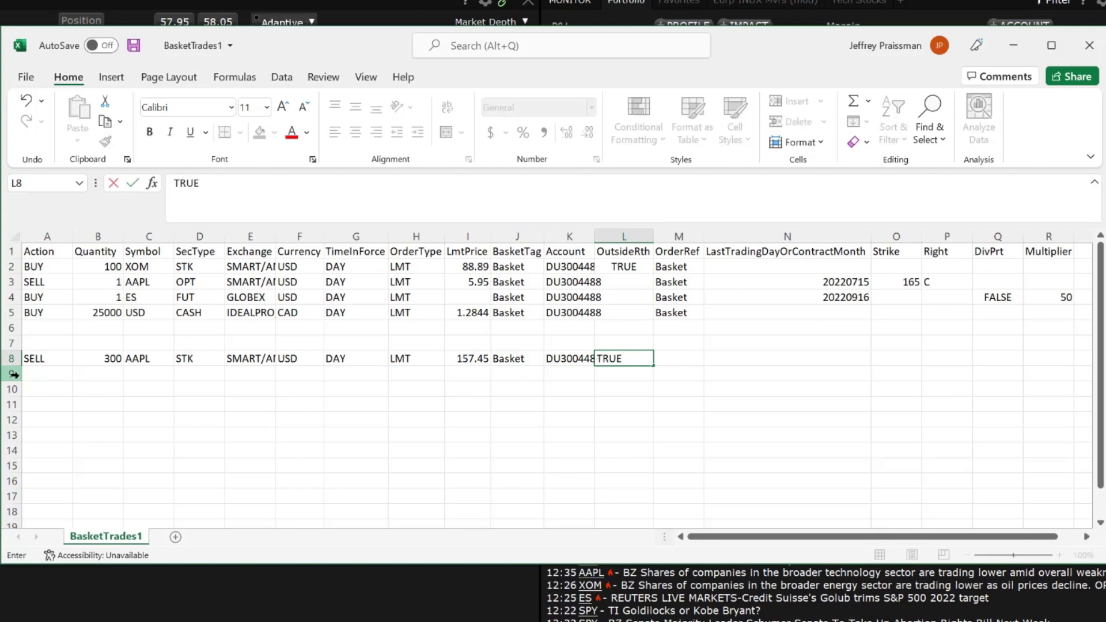
pyautogui.press('Tab')
pyautogui.write('Basket')
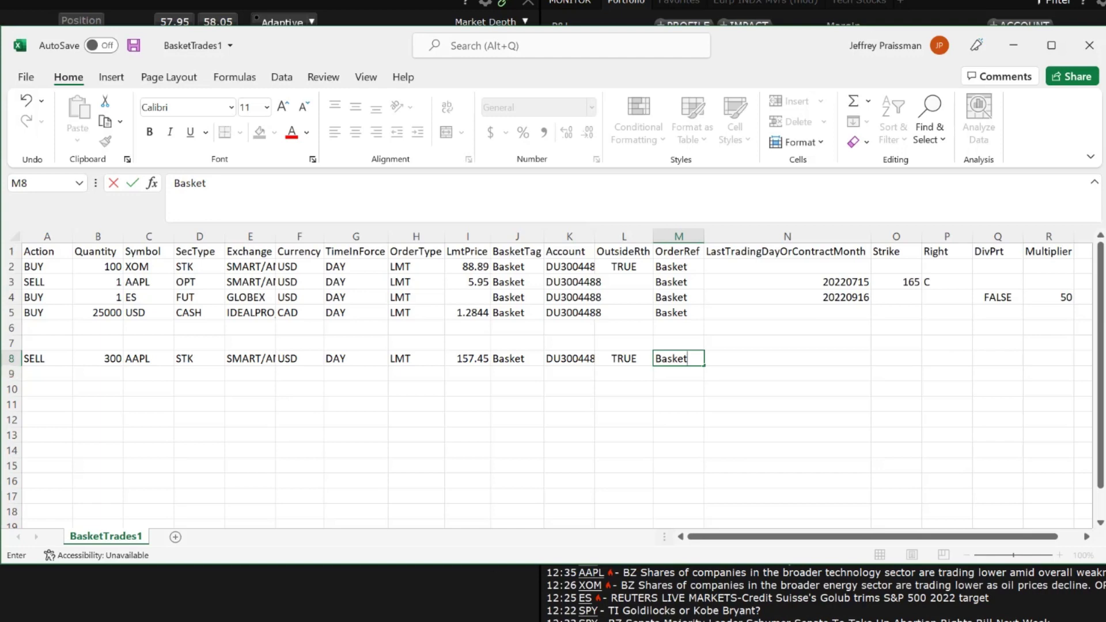
pyautogui.press('Return')
# Start row 9 with action BUY, quantity 1, symbol QQQ and security type OPT.
pyautogui.write('BUY')
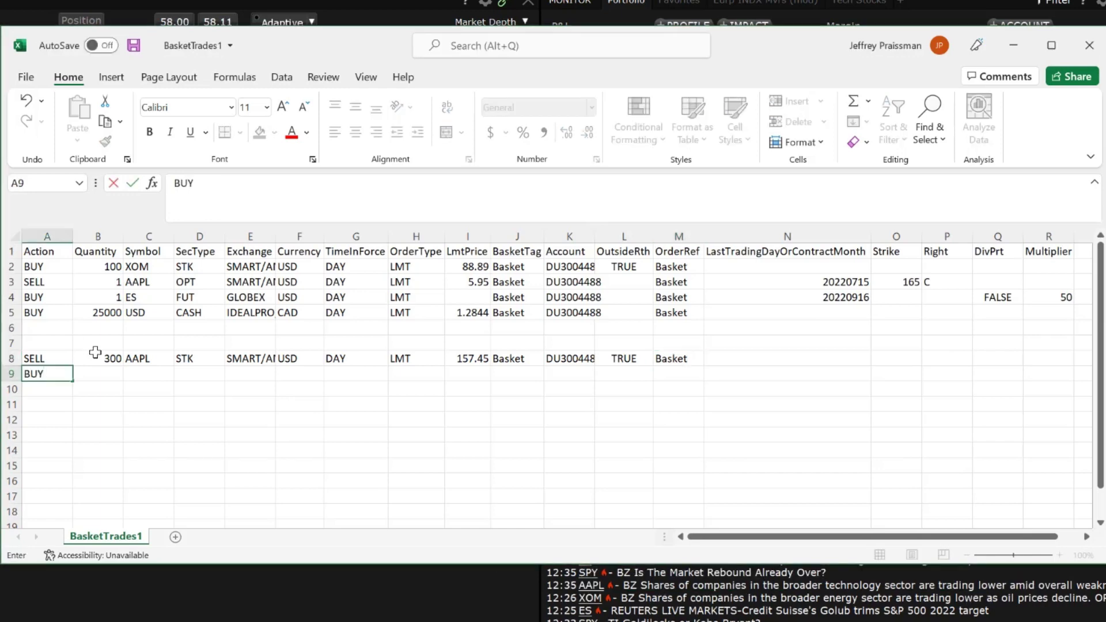
pyautogui.press('Tab')
pyautogui.write('1')
pyautogui.click(150, 369)
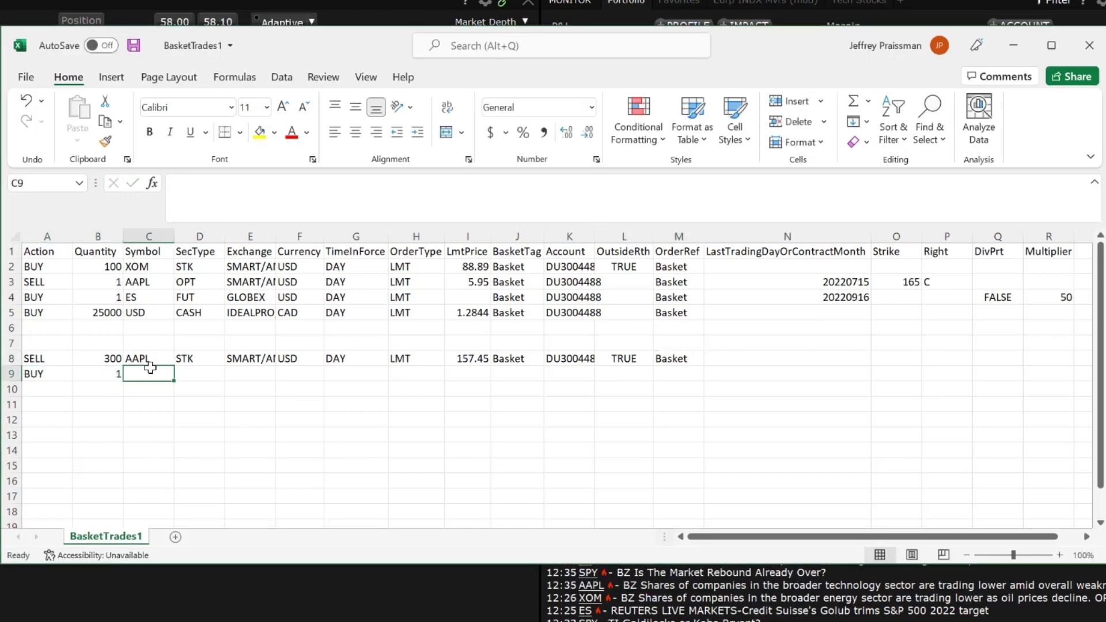
pyautogui.write('QQQ')
pyautogui.click(202, 372)
pyautogui.write('OPT')
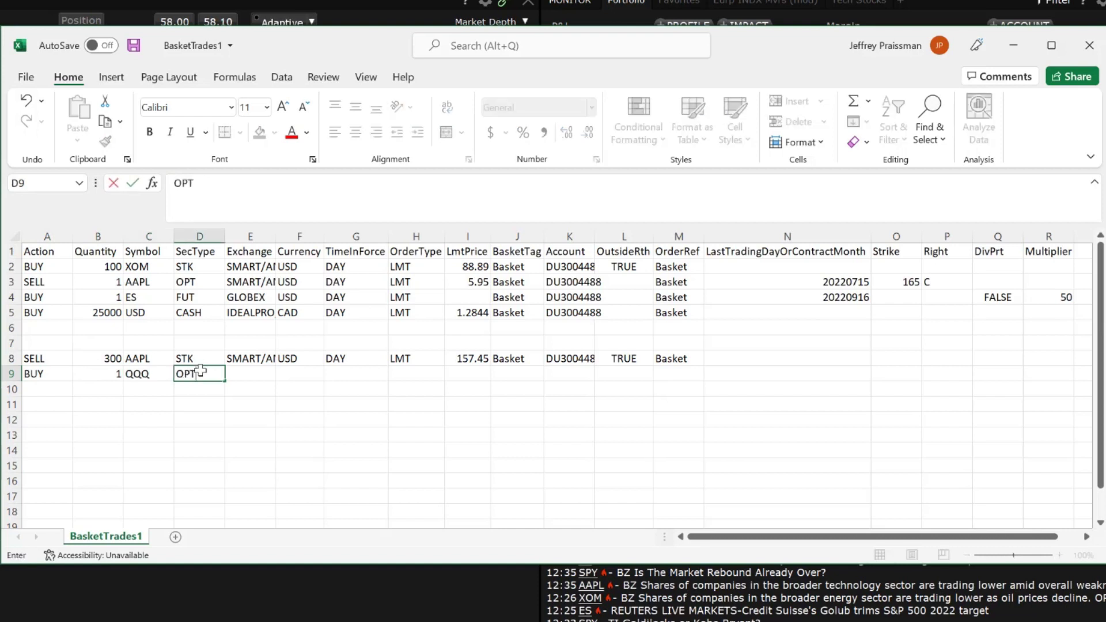
pyautogui.click(232, 370)
# Set row 9's exchange SMART/AMEX, currency USD, DAY, order type LMT and limit 14.6.
pyautogui.write('SMART/AMEX')
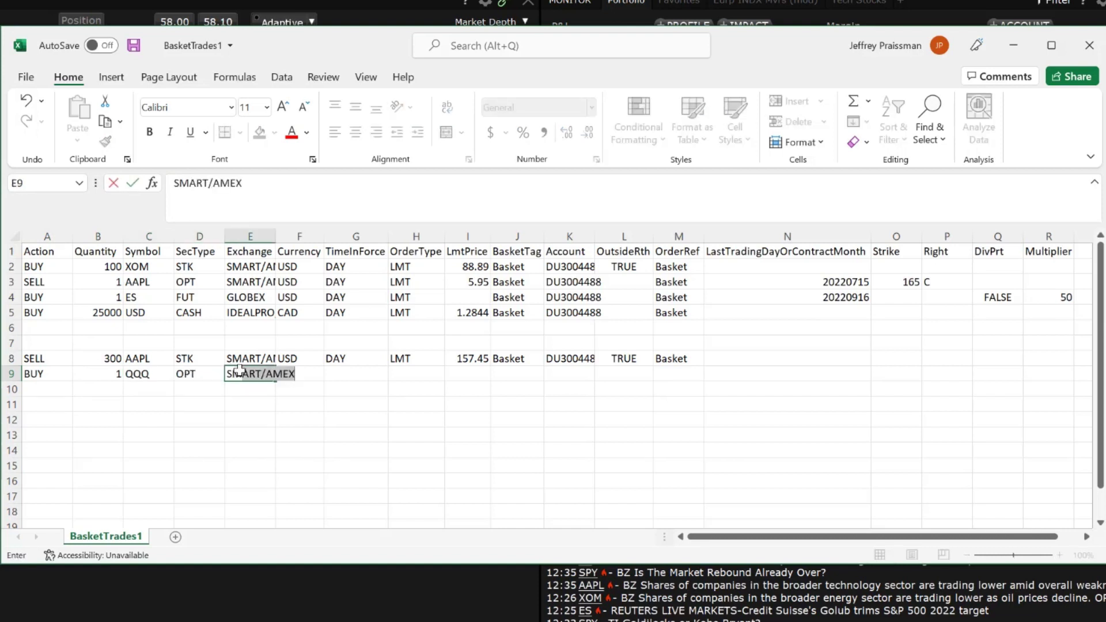
pyautogui.press('Tab')
pyautogui.write('USD')
pyautogui.press('Tab')
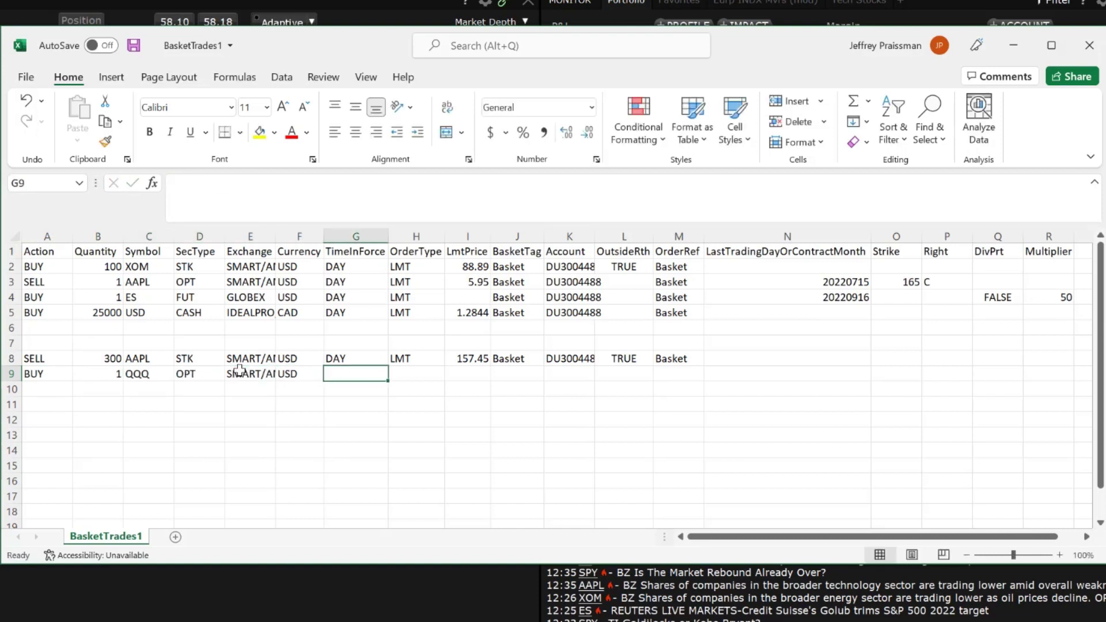
pyautogui.write('DAY')
pyautogui.press('Tab')
pyautogui.write('LMT')
pyautogui.press('Tab')
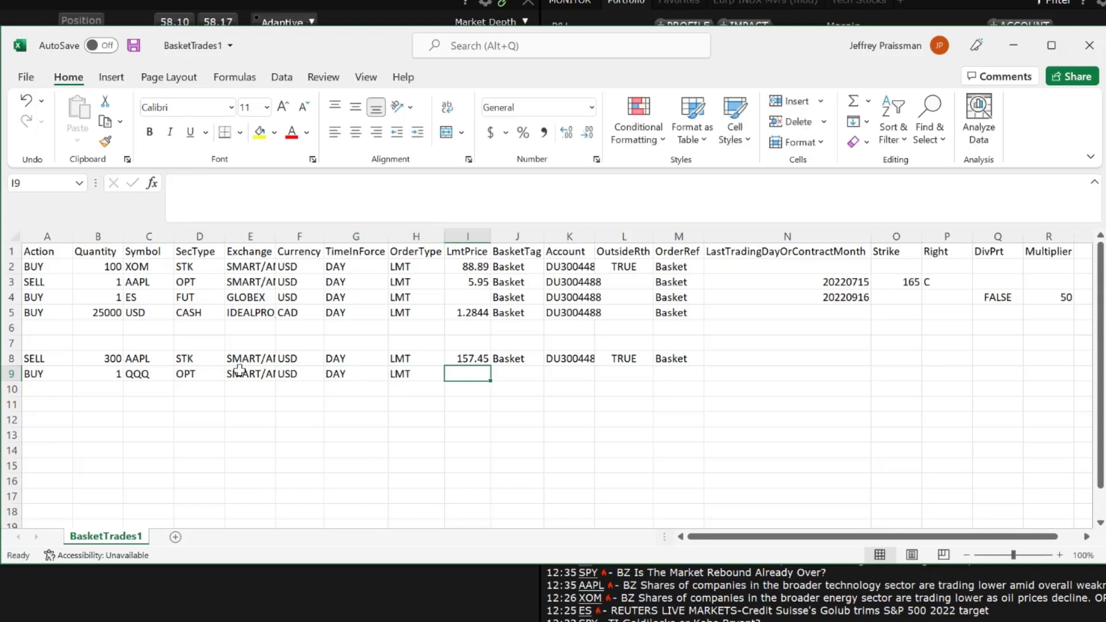
pyautogui.write('14.6')
pyautogui.press('Tab')
# Add Basket tag, account ID, Basket reference, expiry 20220617 and strike 314 to row 9.
pyautogui.write('Basket')
pyautogui.press('Tab')
pyautogui.press('Tab')
pyautogui.press('Tab')
pyautogui.write('Basket')
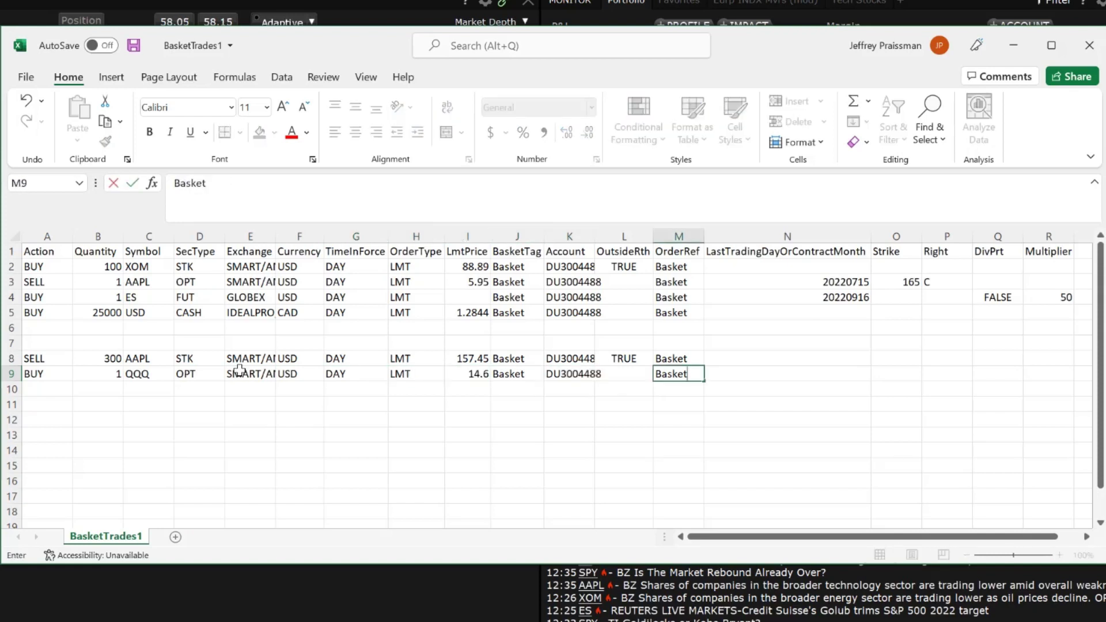
pyautogui.press('Tab')
pyautogui.write('20220617')
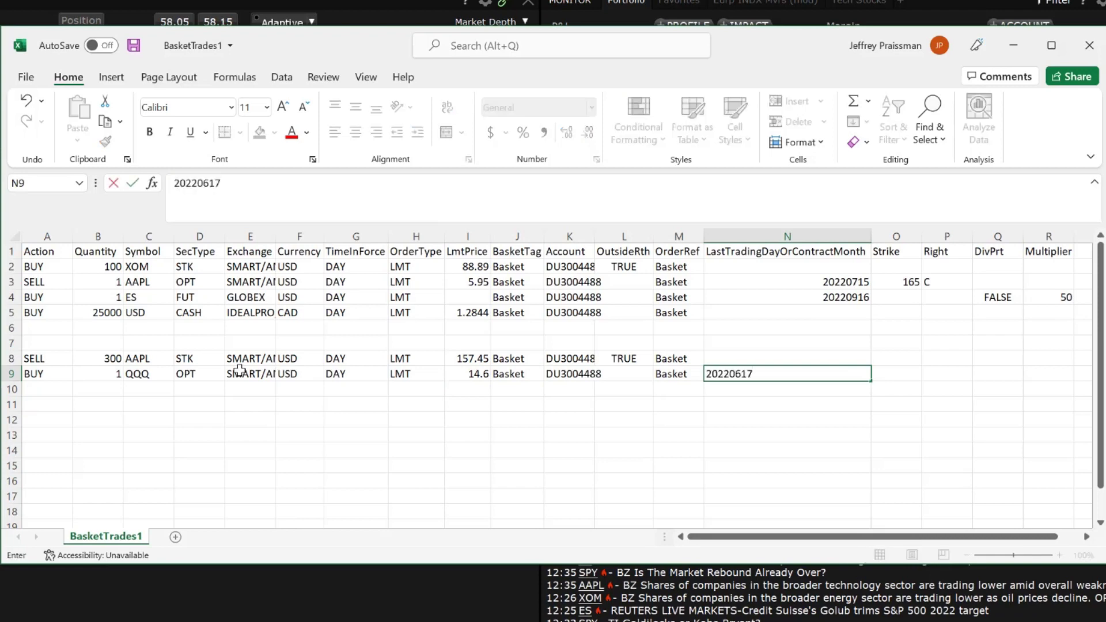
pyautogui.press('Tab')
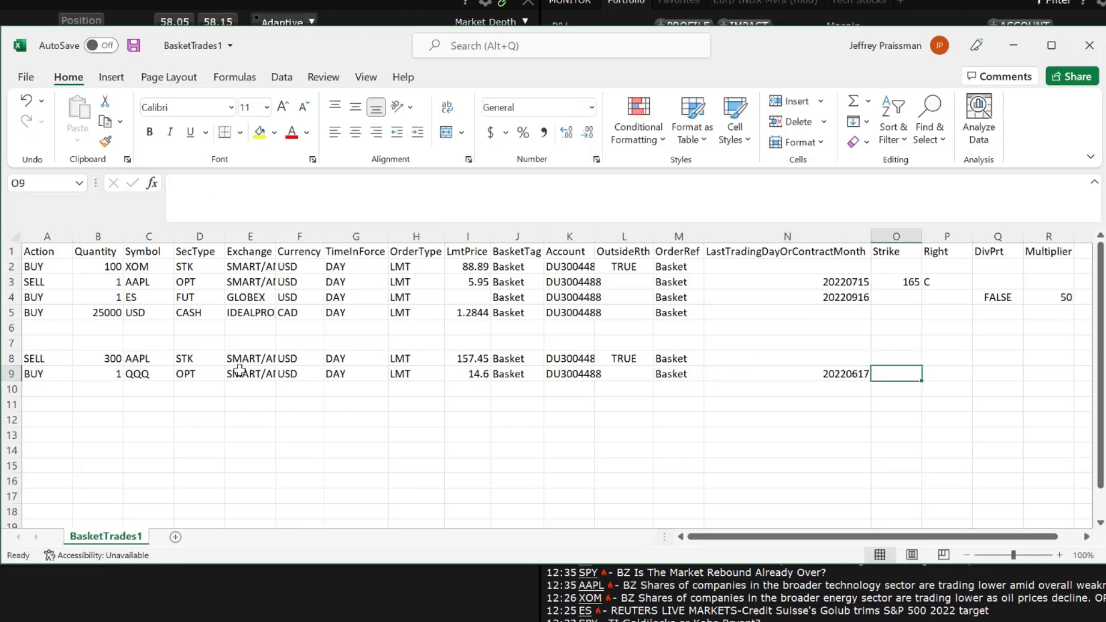
pyautogui.write('314')
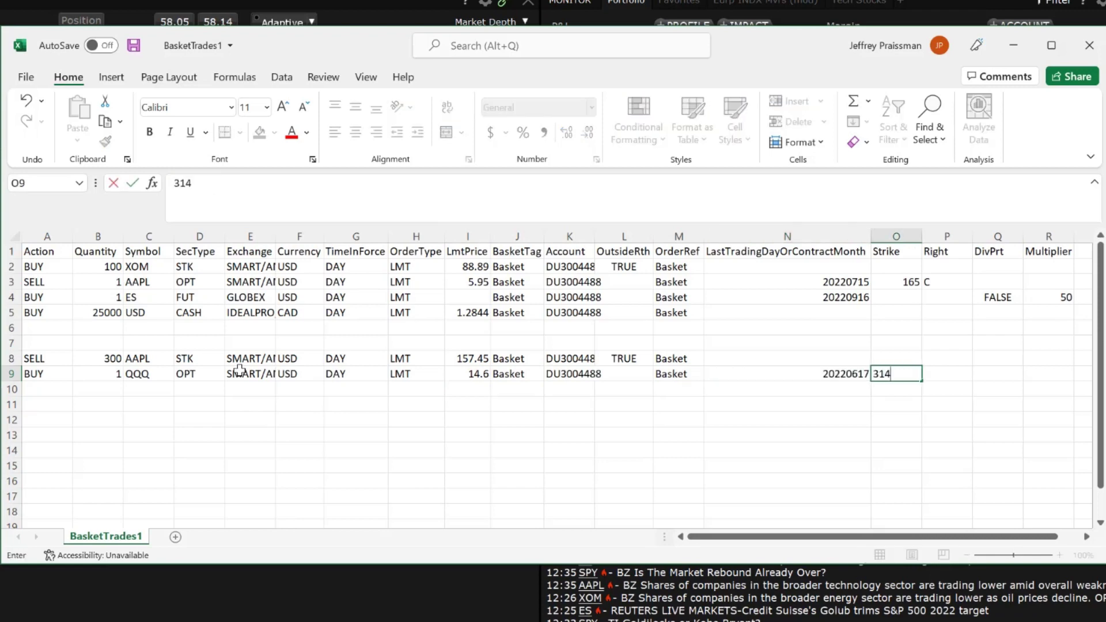
pyautogui.press('Tab')
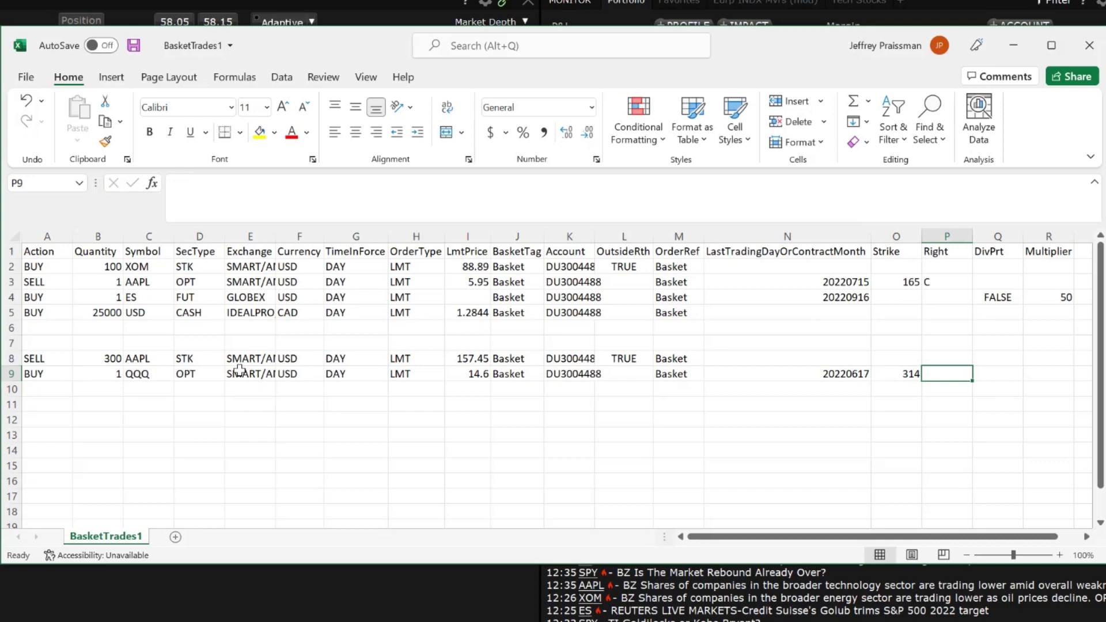
# Mark the QQQ option as a call (C) and start row 10 with BUY 2 NQ.
pyautogui.write('C')
pyautogui.press('Tab')
pyautogui.click(45, 390)
pyautogui.write('BUY')
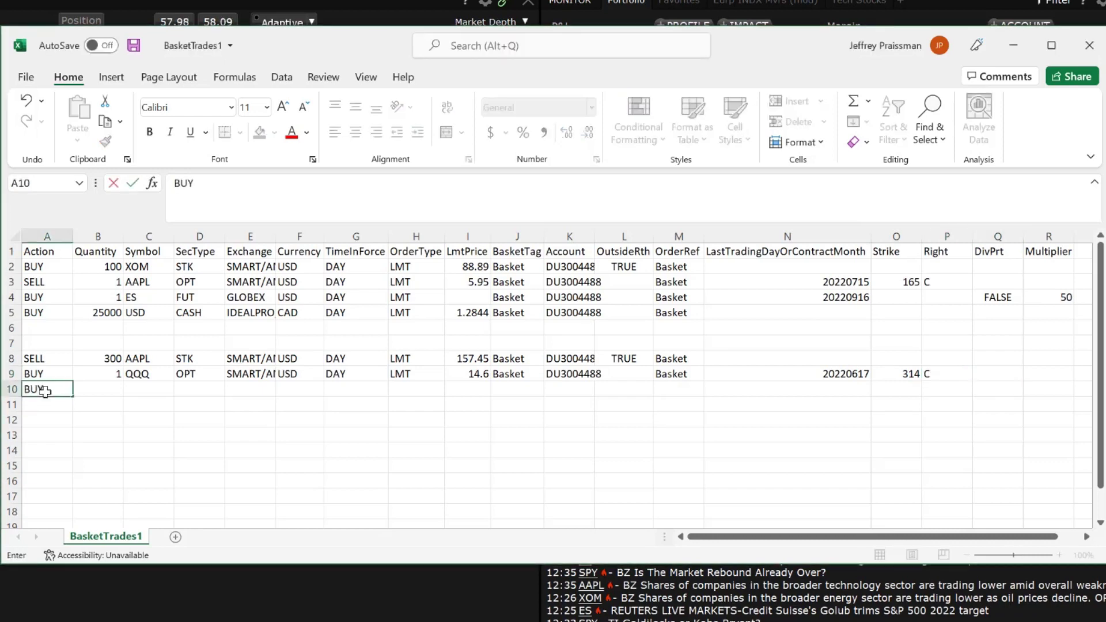
pyautogui.press('Tab')
pyautogui.write('2')
pyautogui.press('Tab')
pyautogui.write('NQ')
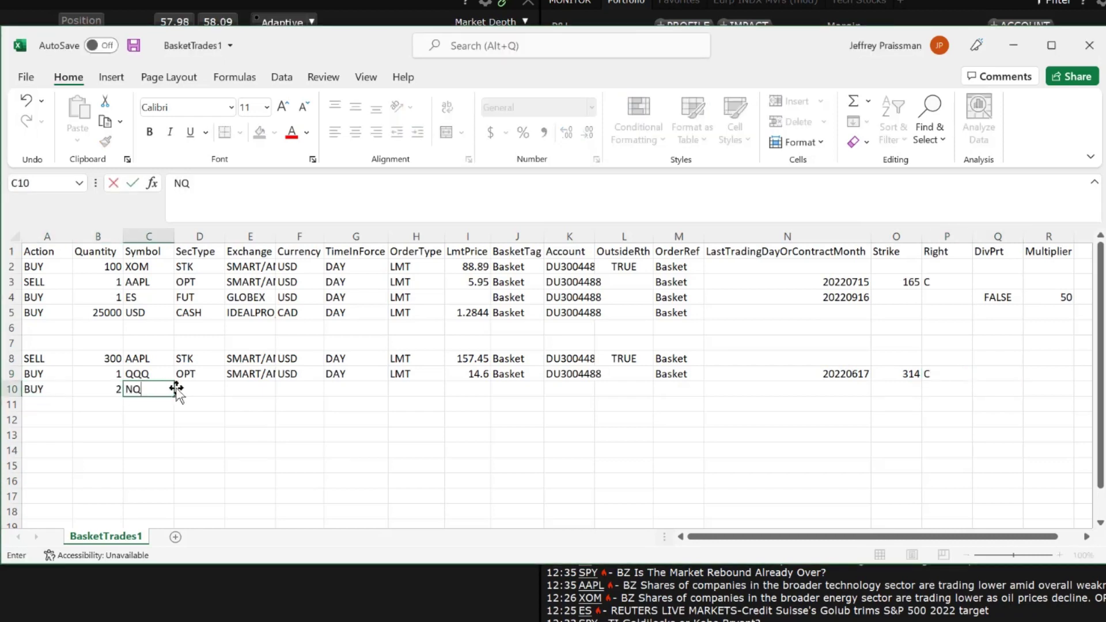
pyautogui.press('Tab')
# Set row 10's security type FUT, exchange GLOBEX, currency USD, DAY and order type MKT.
pyautogui.write('FUT')
pyautogui.press('Tab')
pyautogui.write('GLOBEX')
pyautogui.press('Tab')
pyautogui.write('USD')
pyautogui.press('Tab')
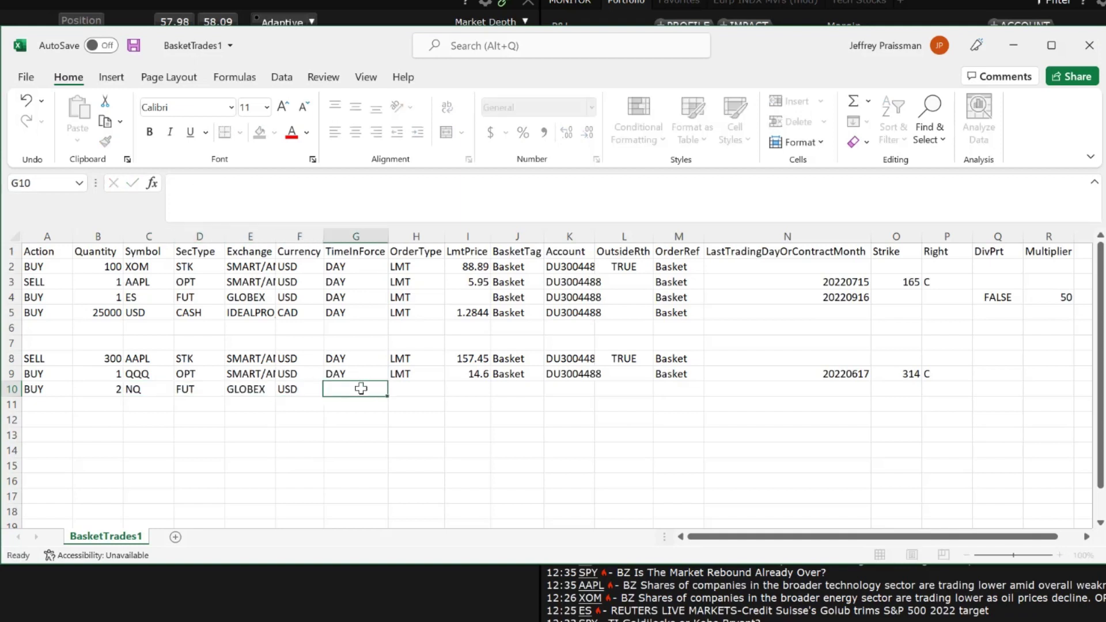
pyautogui.write('DAY')
pyautogui.press('Tab')
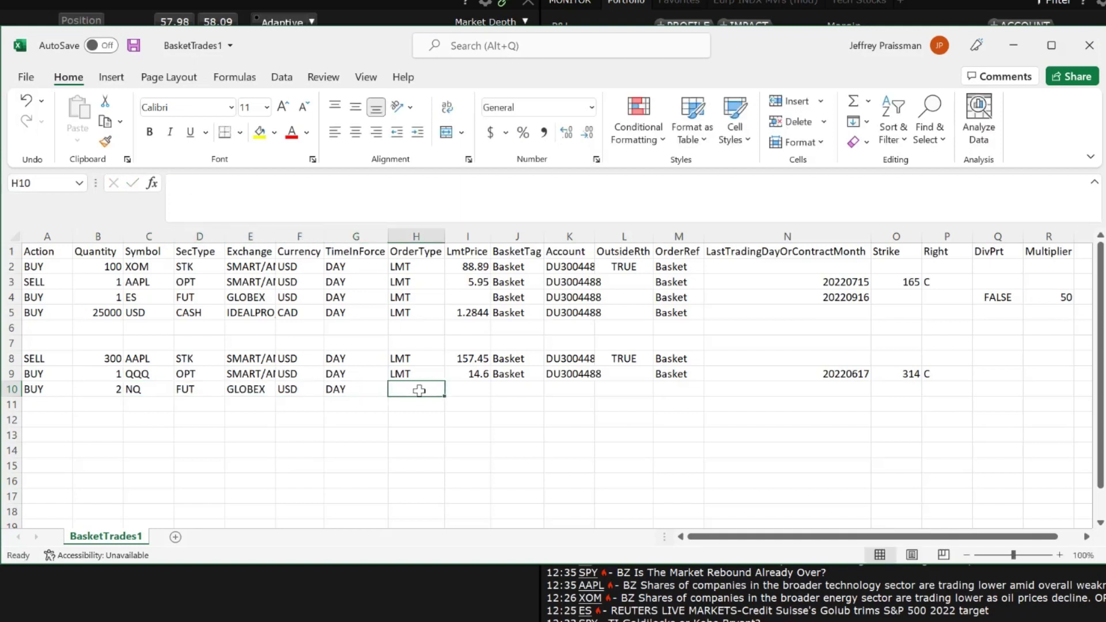
pyautogui.write('MKT')
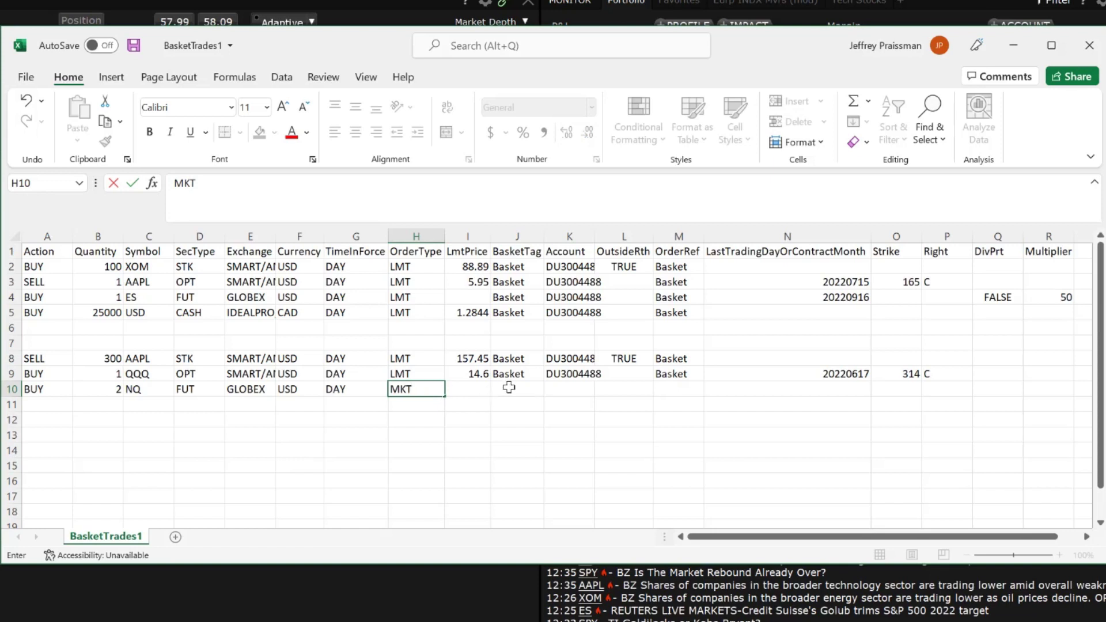
pyautogui.click(509, 387)
# Finish row 10 with Basket tag, account ID, Basket reference, expiry 20220617 and FALSE.
pyautogui.write('Basket')
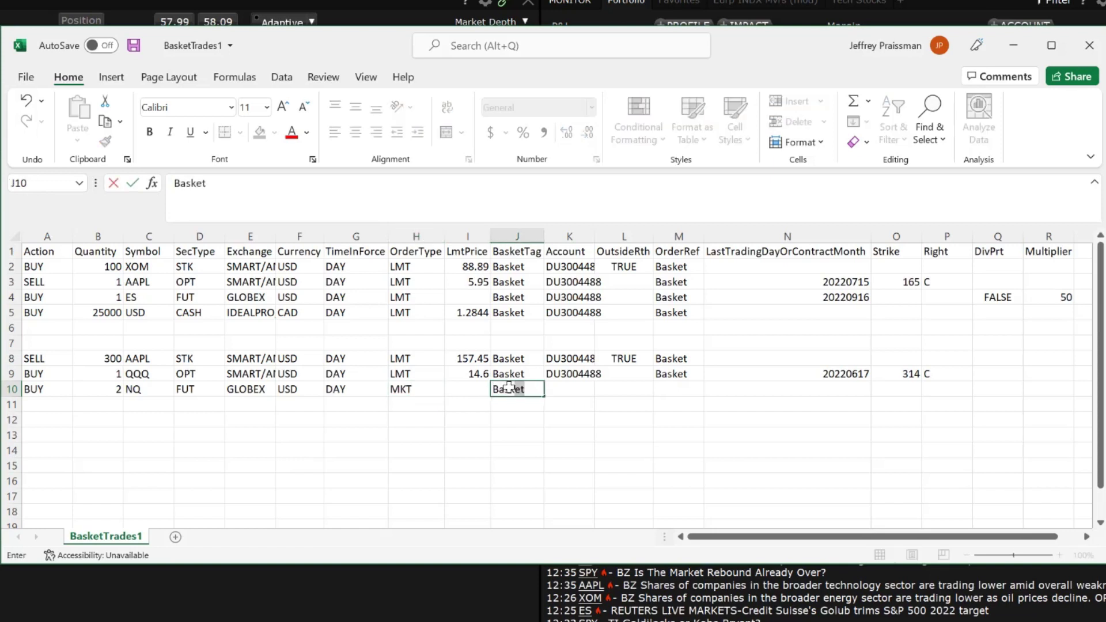
pyautogui.click(562, 388)
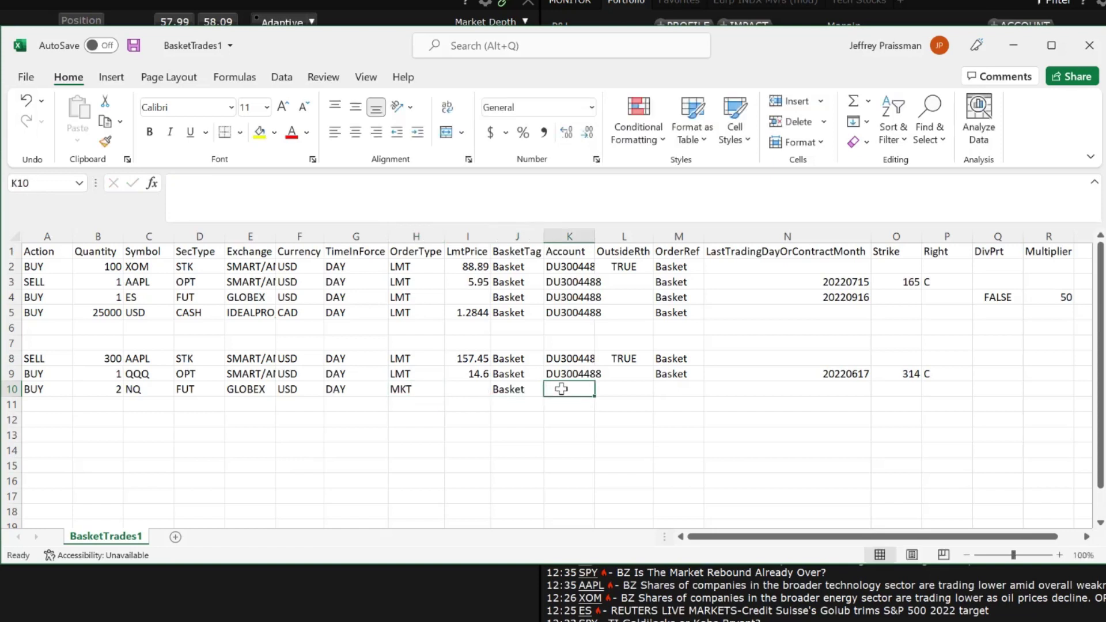
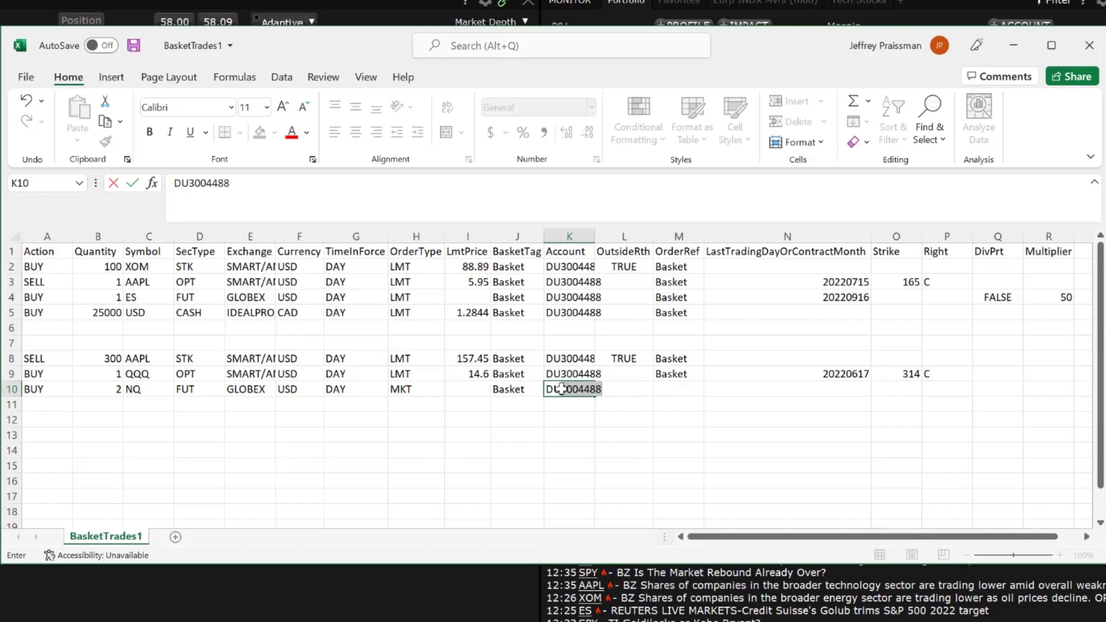
pyautogui.press('Tab')
pyautogui.press('Tab')
pyautogui.write('B')
pyautogui.press('Tab')
pyautogui.write('20220617')
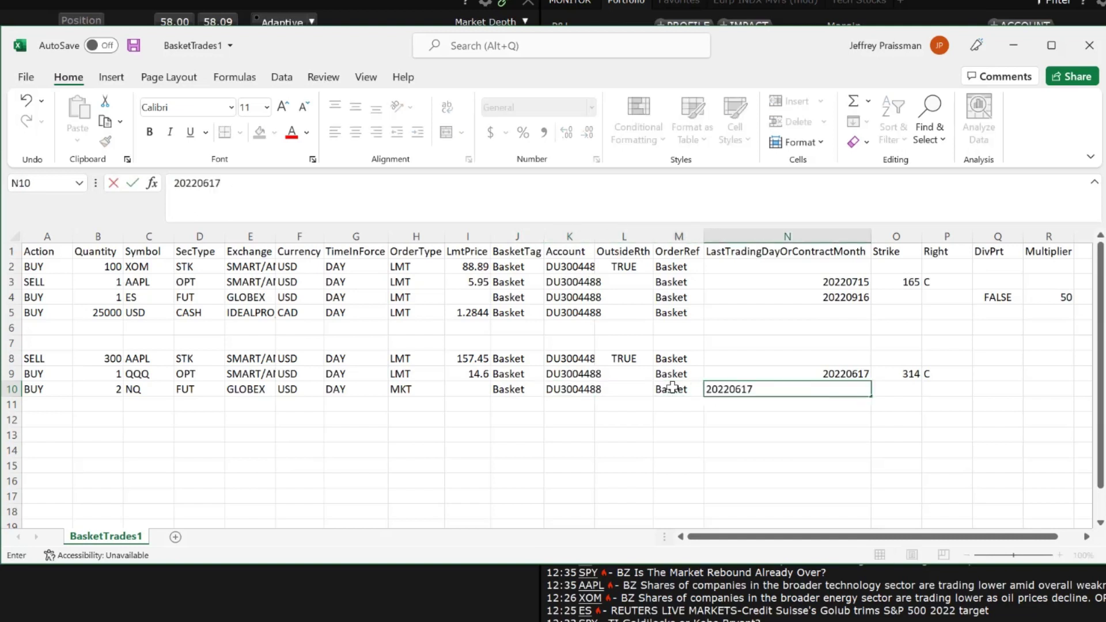
pyautogui.press('Tab')
pyautogui.press('Tab')
pyautogui.press('Tab')
pyautogui.write('FALSE')
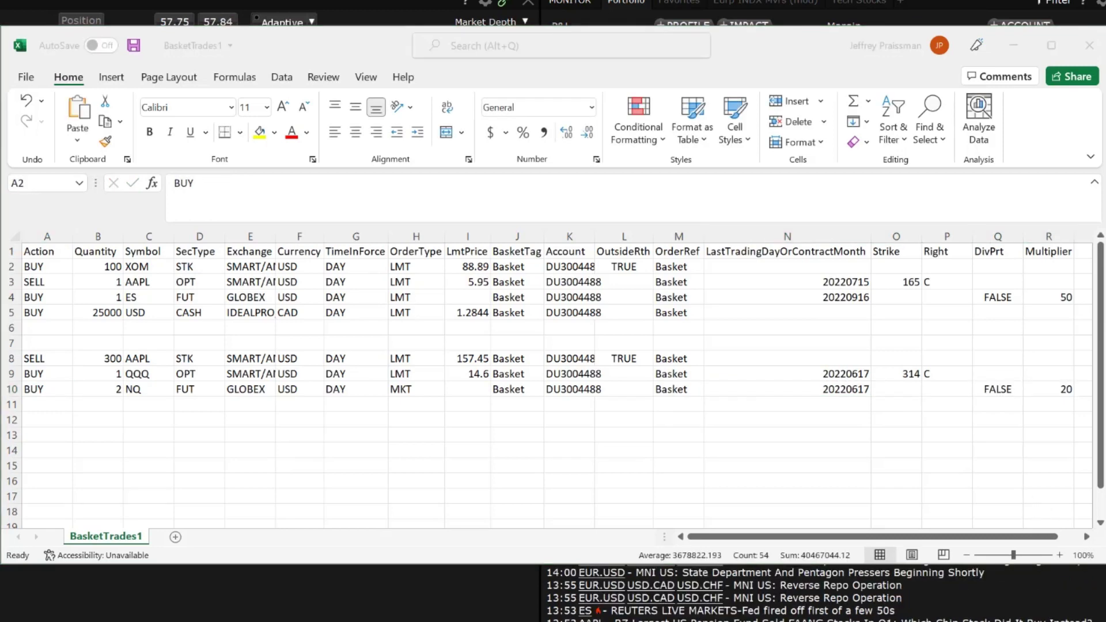
# Delete rows 2–7, leaving only the AAPL, QQQ and NQ orders.
pyautogui.moveTo(14, 266); pyautogui.dragTo(15, 343)
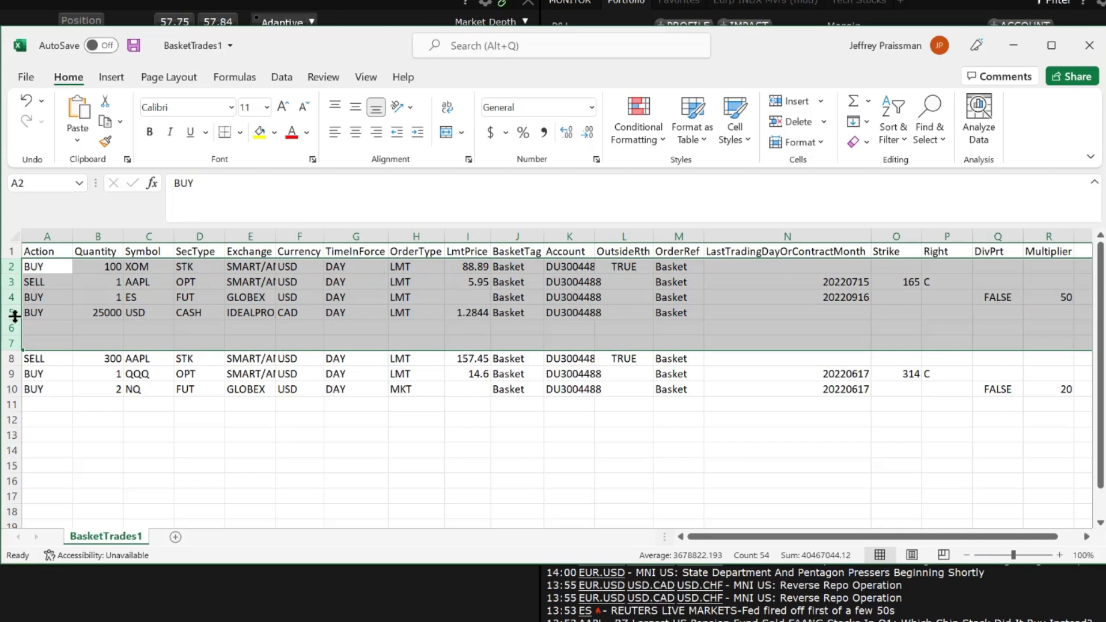
pyautogui.rightClick(15, 316)
pyautogui.click(76, 466)
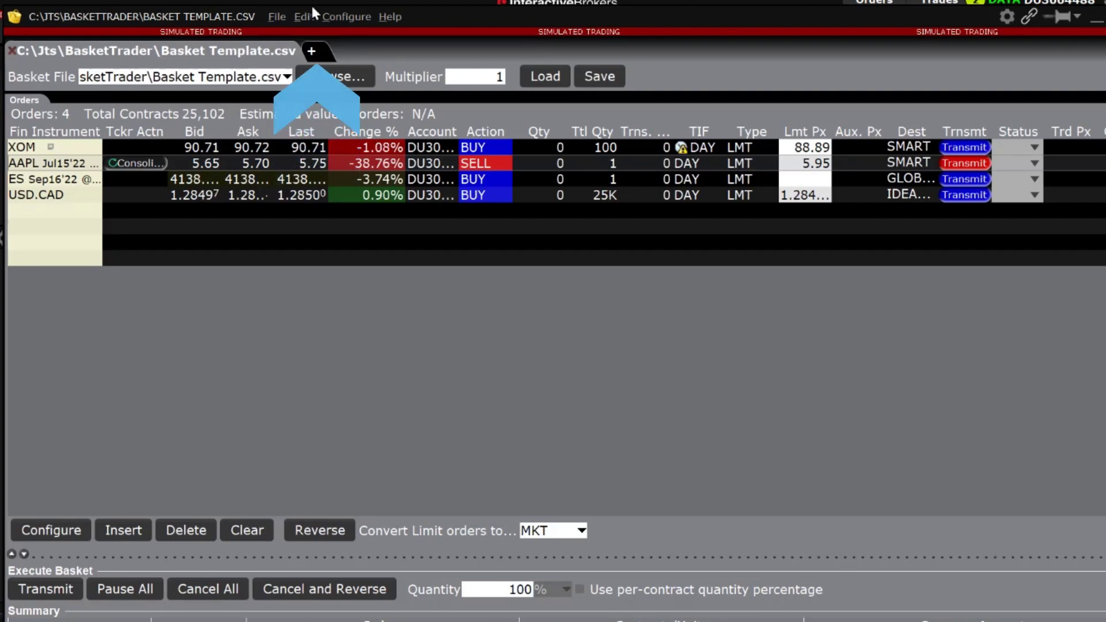
# Load BasketTrades1.csv into a new basket and accept the order-size rounding settings.
pyautogui.click(313, 52)
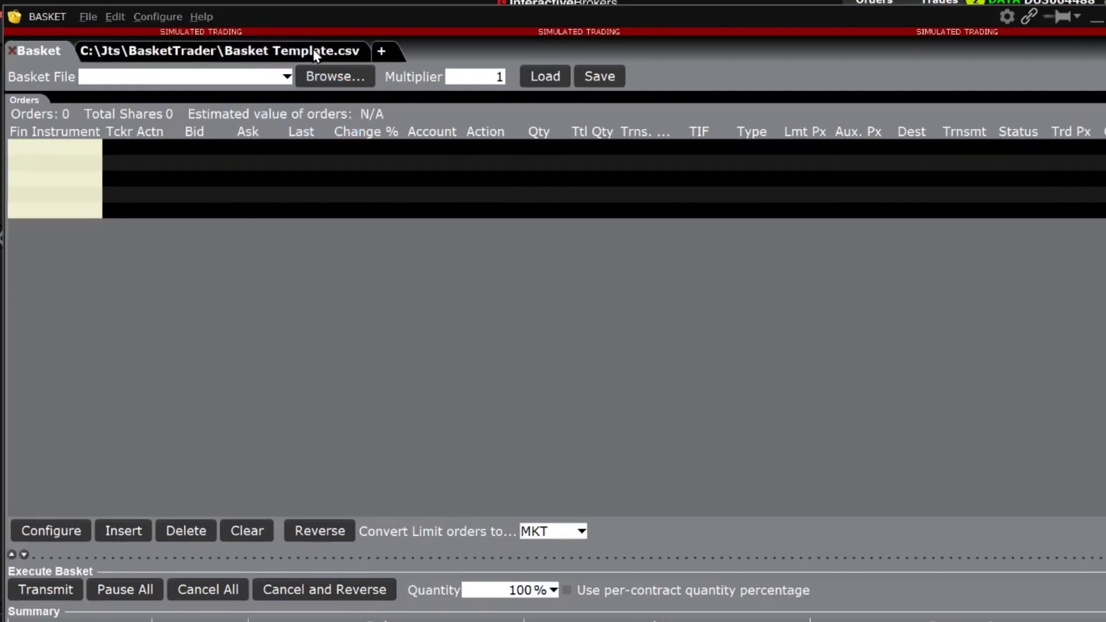
pyautogui.click(329, 78)
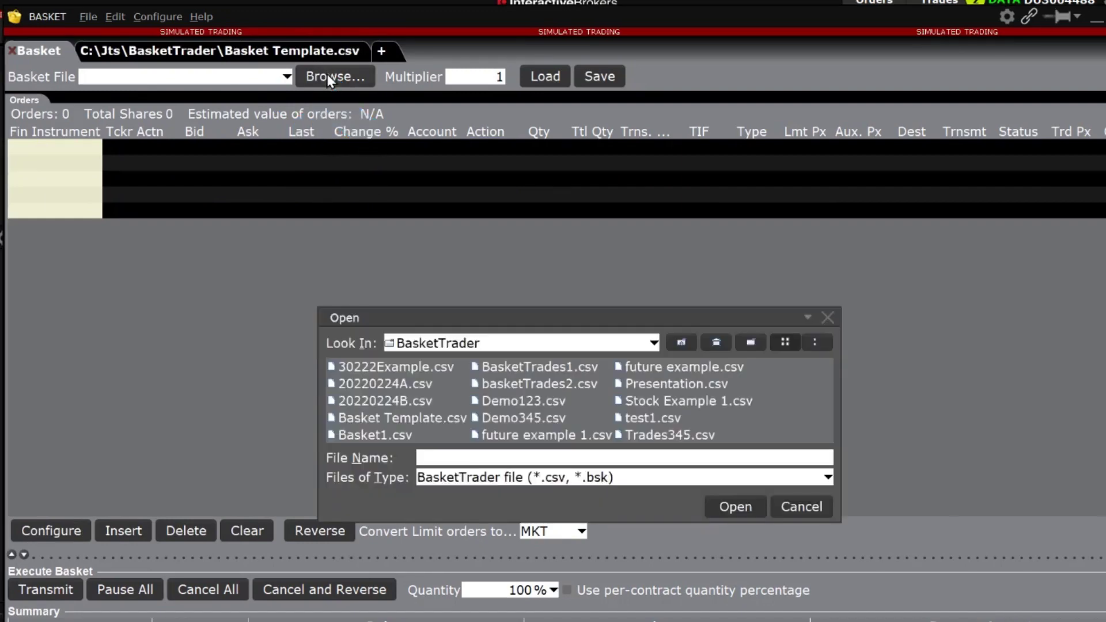
pyautogui.click(489, 367)
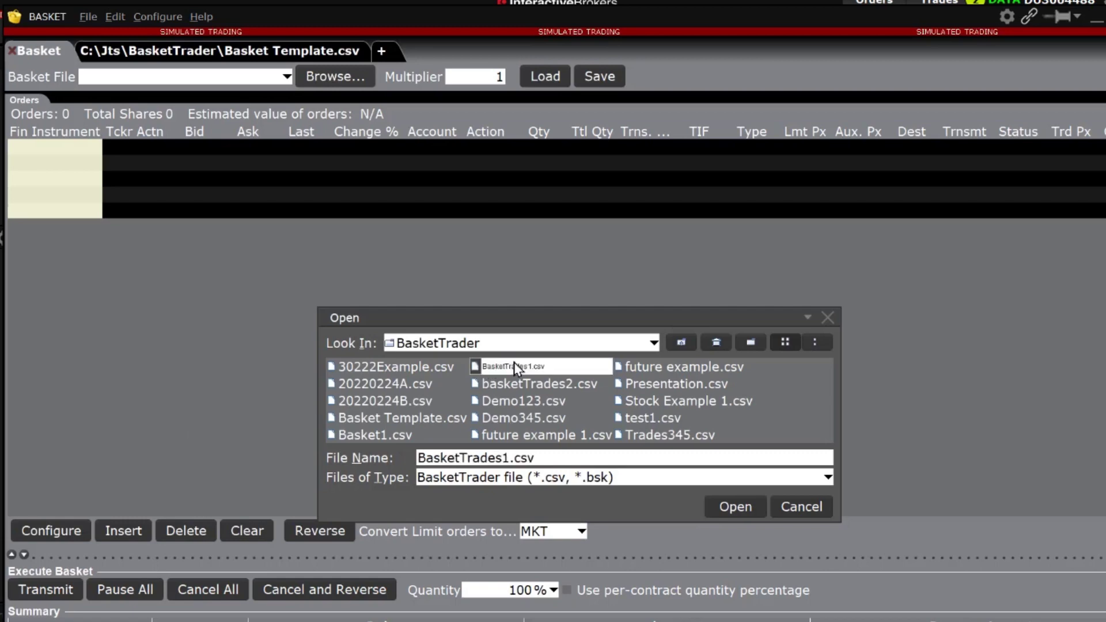
pyautogui.click(724, 506)
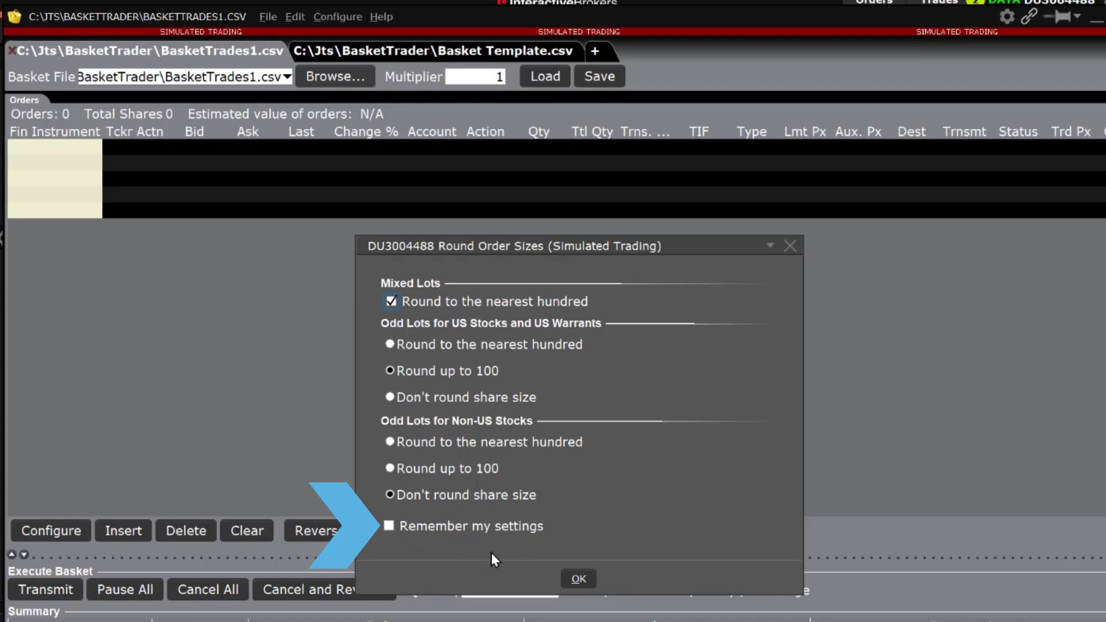
pyautogui.click(578, 578)
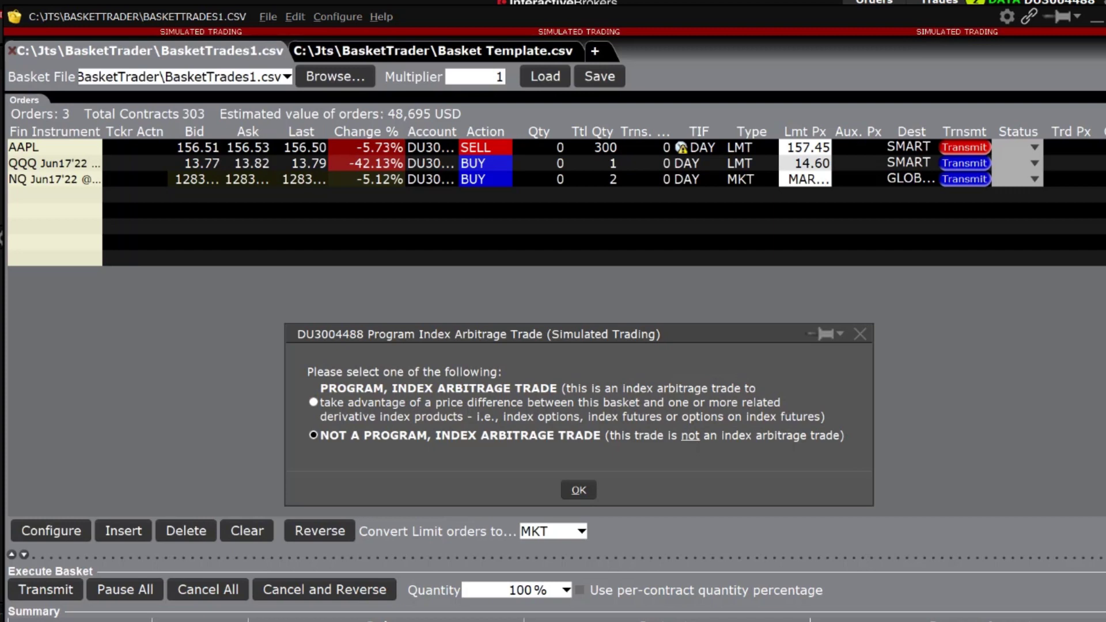
# Declare the AAPL, QQQ and NQ basket as not a program or index arbitrage trade.
pyautogui.click(578, 490)
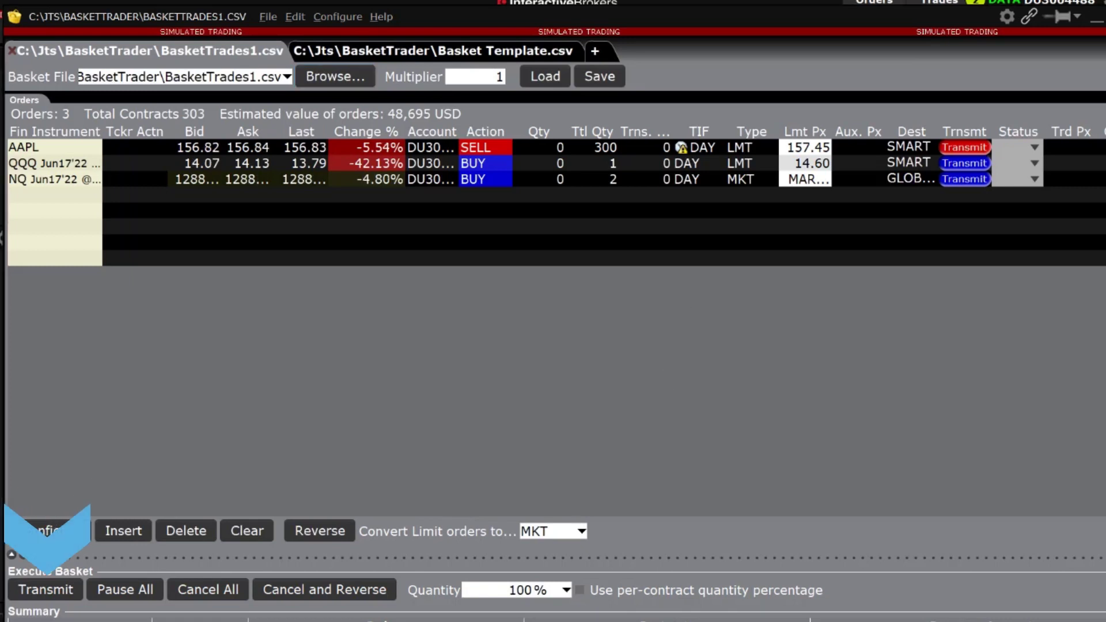
# Transmit all three basket orders (AAPL, QQQ, NQ) to the market.
pyautogui.click(46, 590)
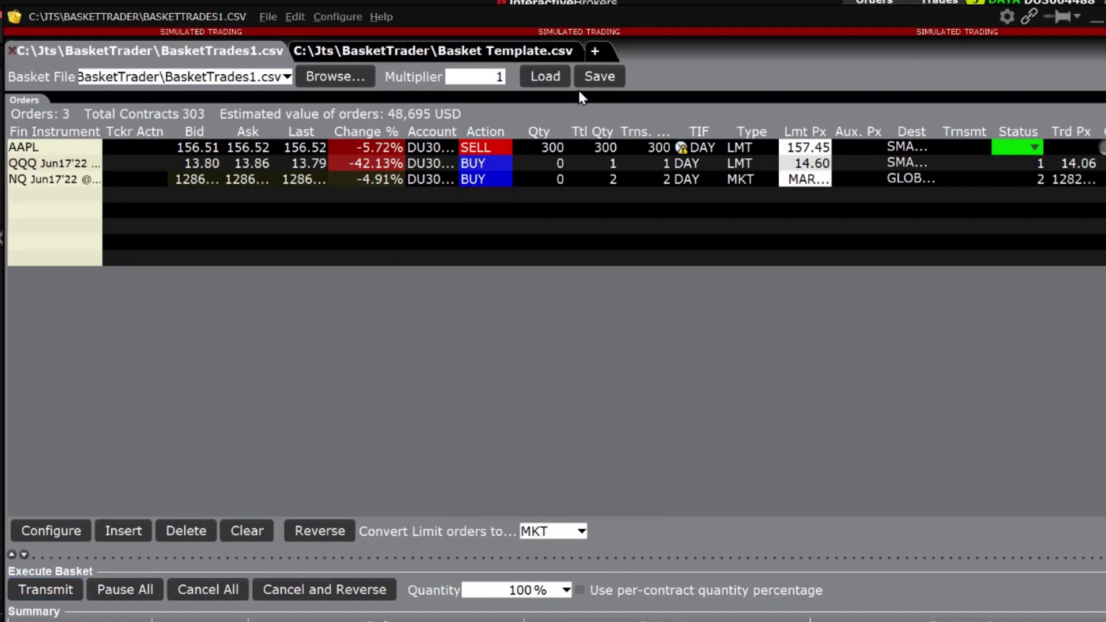
# Start a new empty basket and set its quantity multiplier to 2.
pyautogui.click(595, 51)
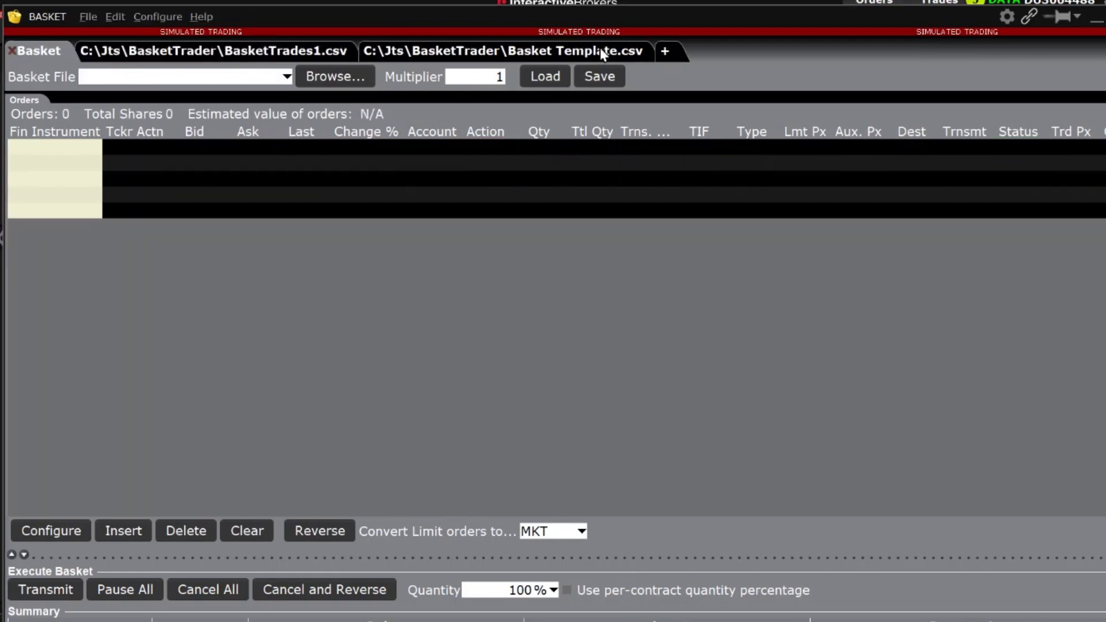
pyautogui.click(495, 77)
pyautogui.write('2')
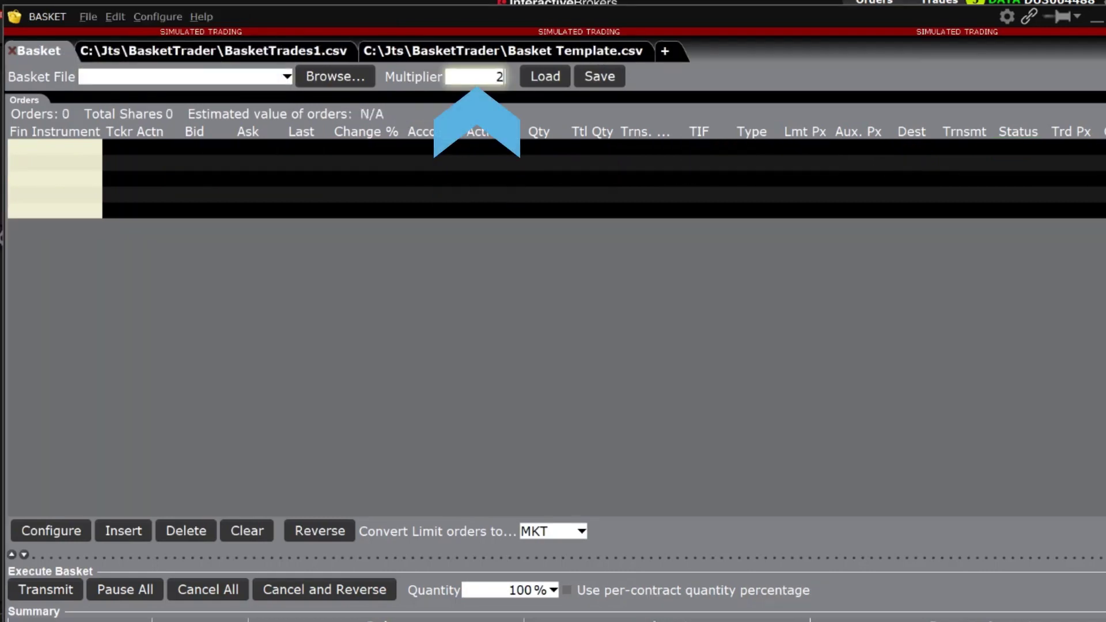
# Load BasketTrades1.csv, accept the order-size rounding and declare it not an index arbitrage trade.
pyautogui.click(556, 69)
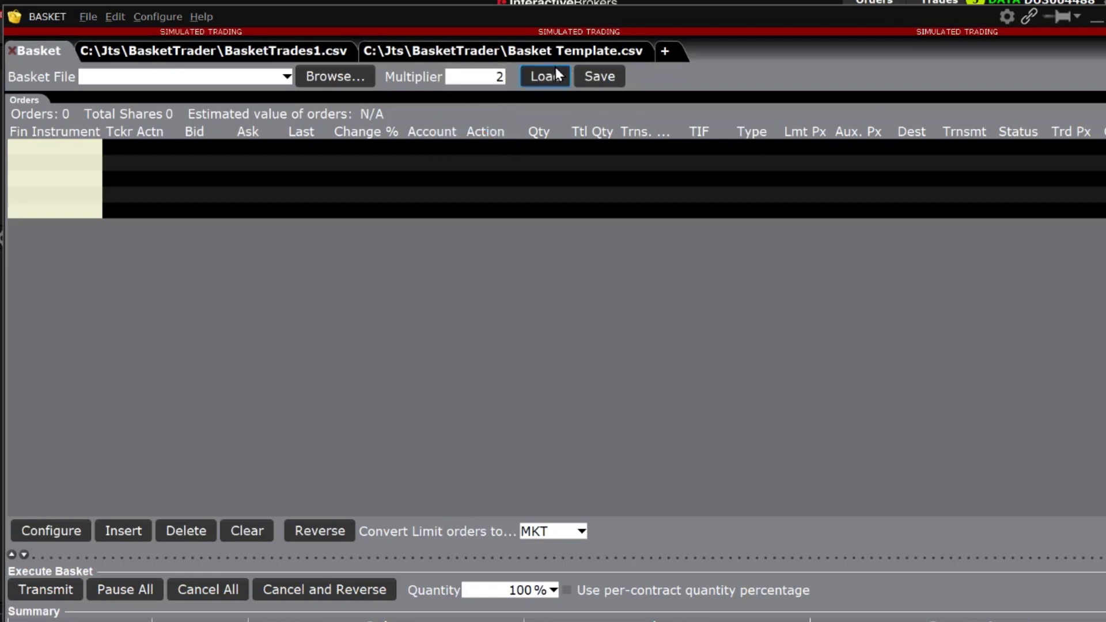
pyautogui.click(565, 365)
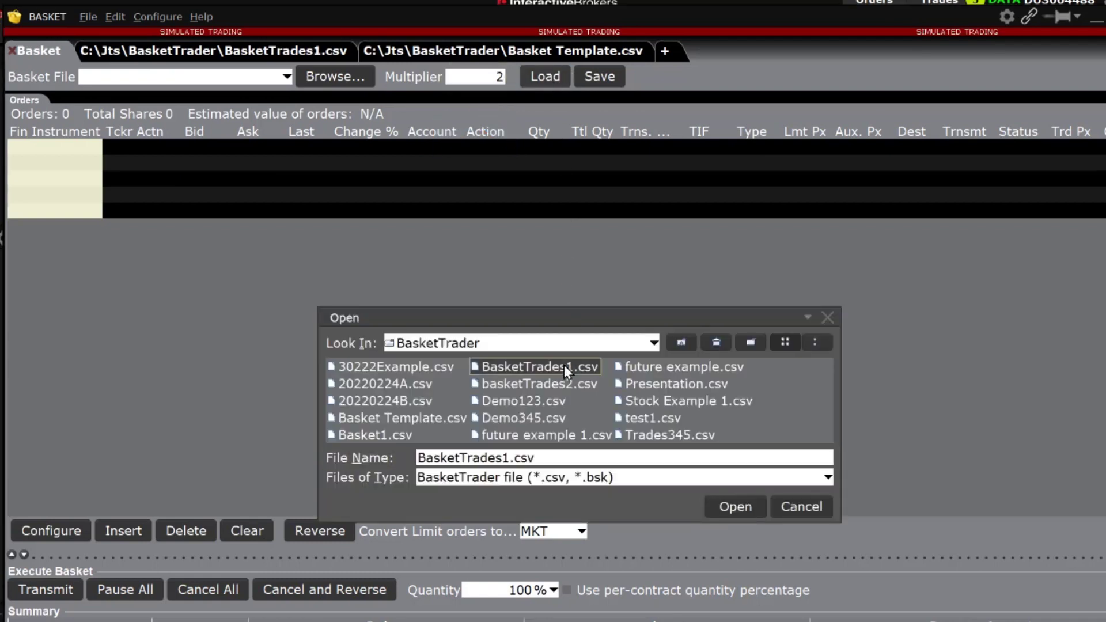
pyautogui.click(723, 506)
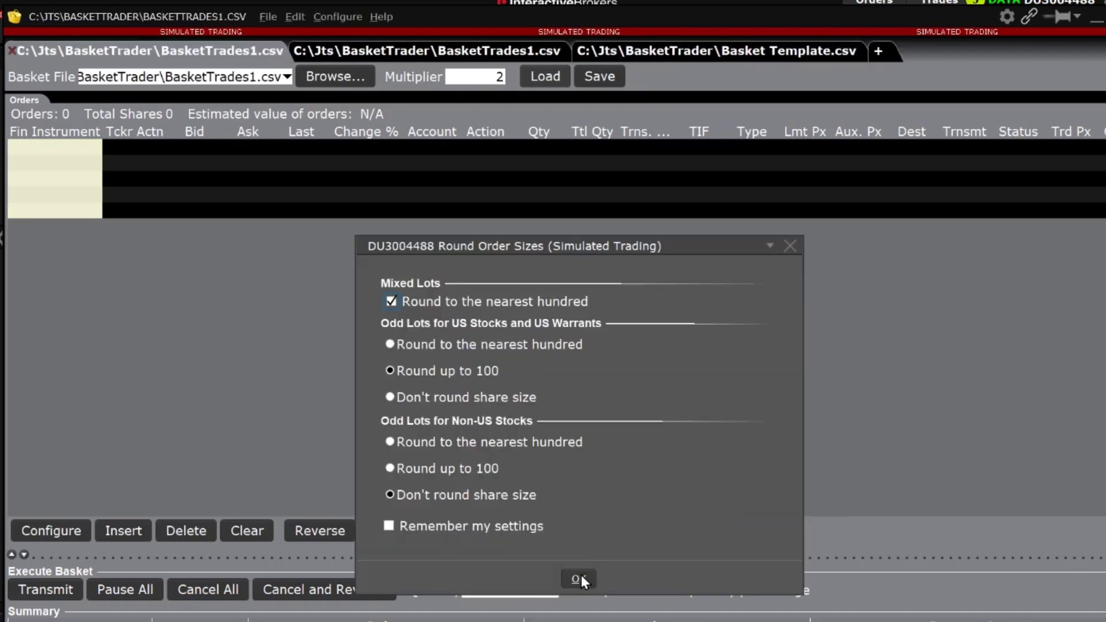
pyautogui.click(577, 579)
pyautogui.click(575, 490)
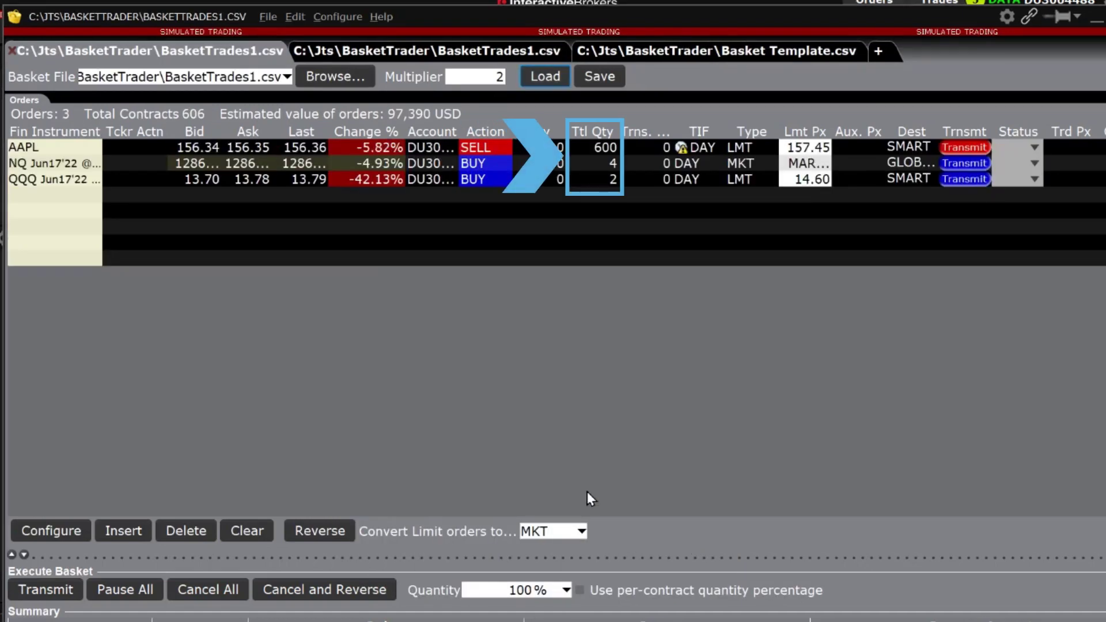